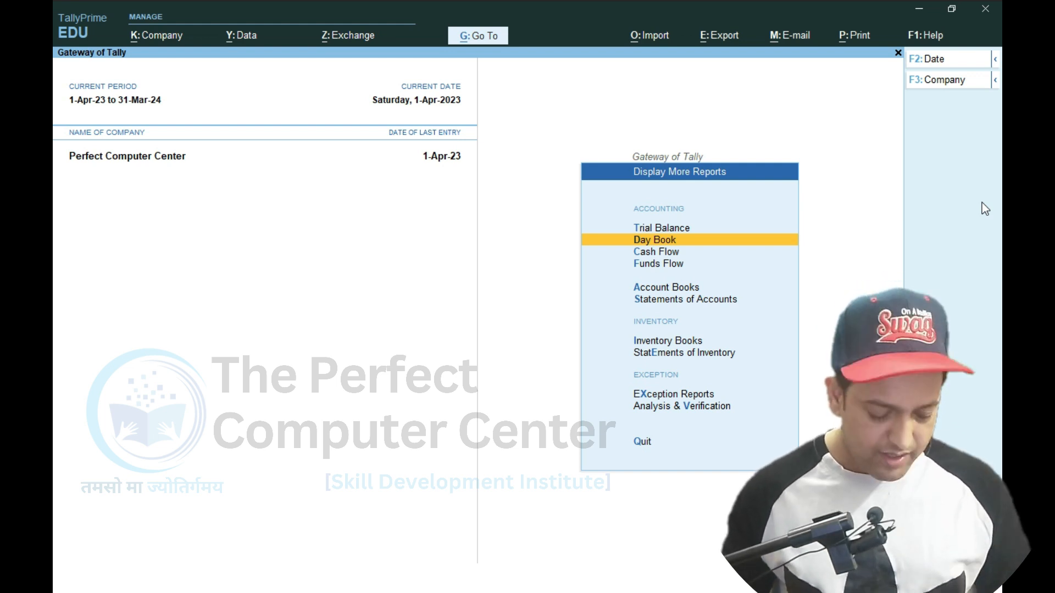
Check the adjustments list in the notes document, and in TallyPrime start a new Journal voucher from the Gateway of Tally
{"action": "key", "text": "alt+Tab"}
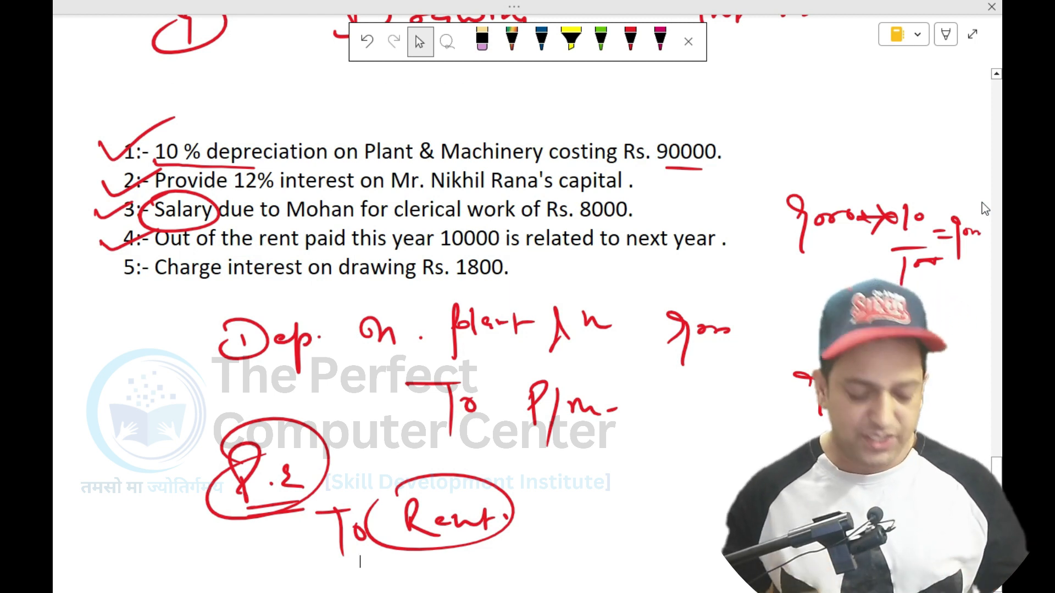
{"action": "key", "text": "alt+Tab"}
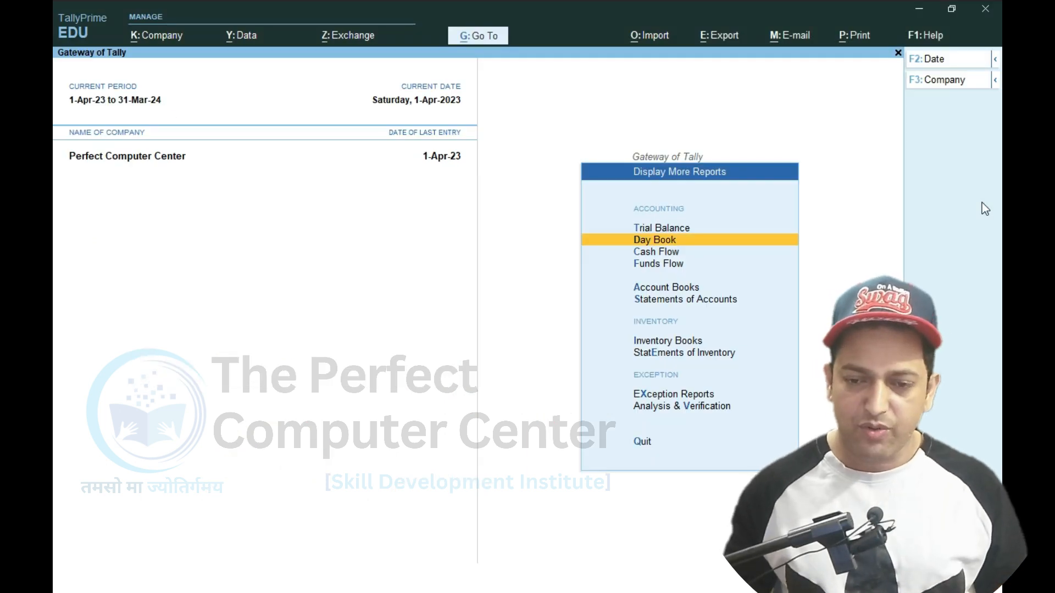
{"action": "key", "text": "Escape"}
{"action": "key", "text": "Up"}
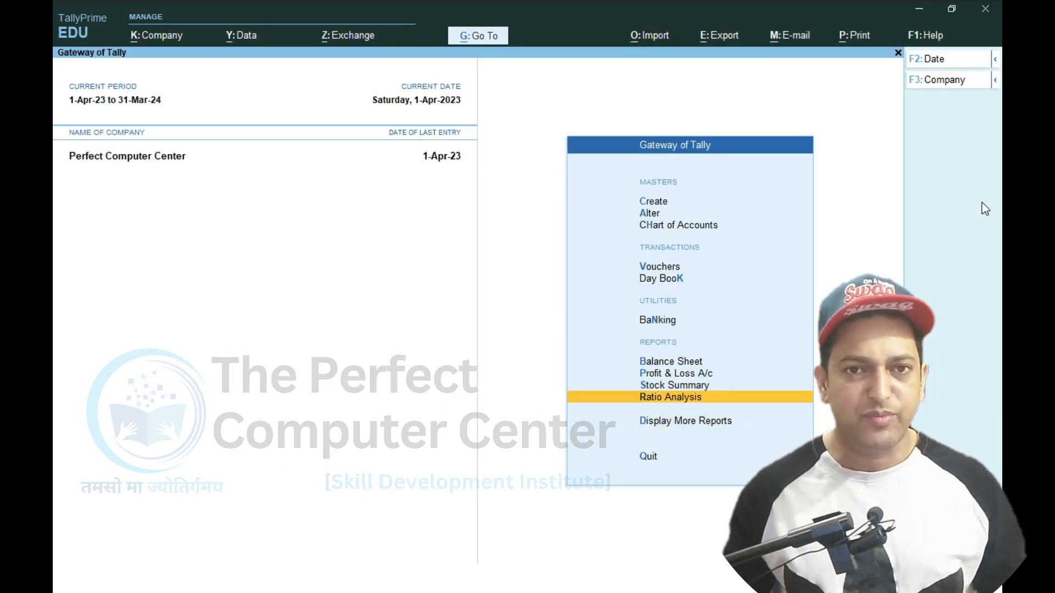
{"action": "key", "text": "Up"}
{"action": "key", "text": "Up"}
{"action": "key", "text": "Up"}
{"action": "key", "text": "Up"}
{"action": "key", "text": "Up"}
{"action": "key", "text": "Up"}
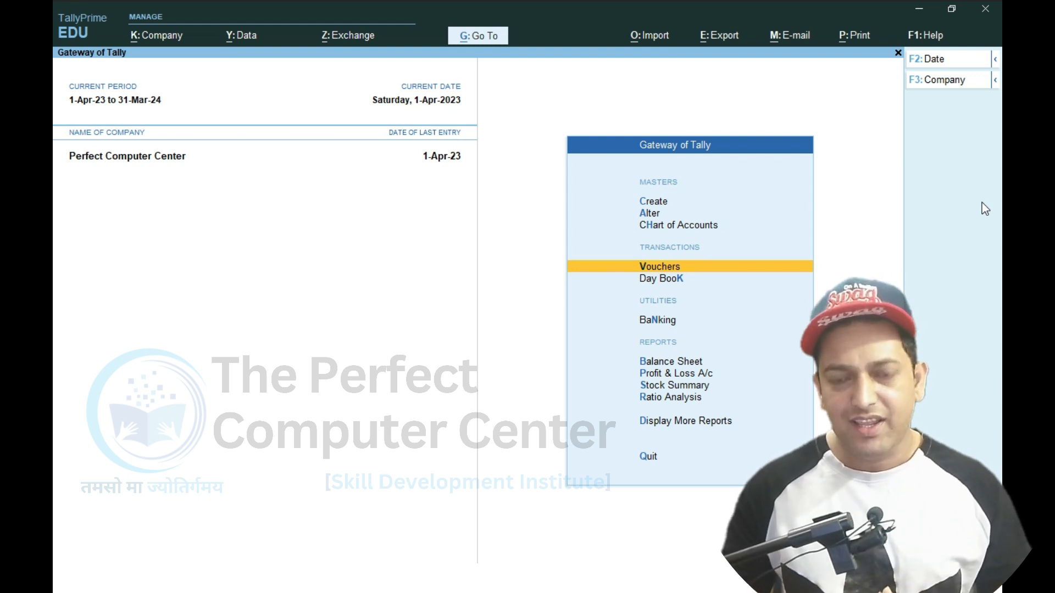
{"action": "key", "text": "Up"}
{"action": "key", "text": "Down"}
{"action": "key", "text": "Down"}
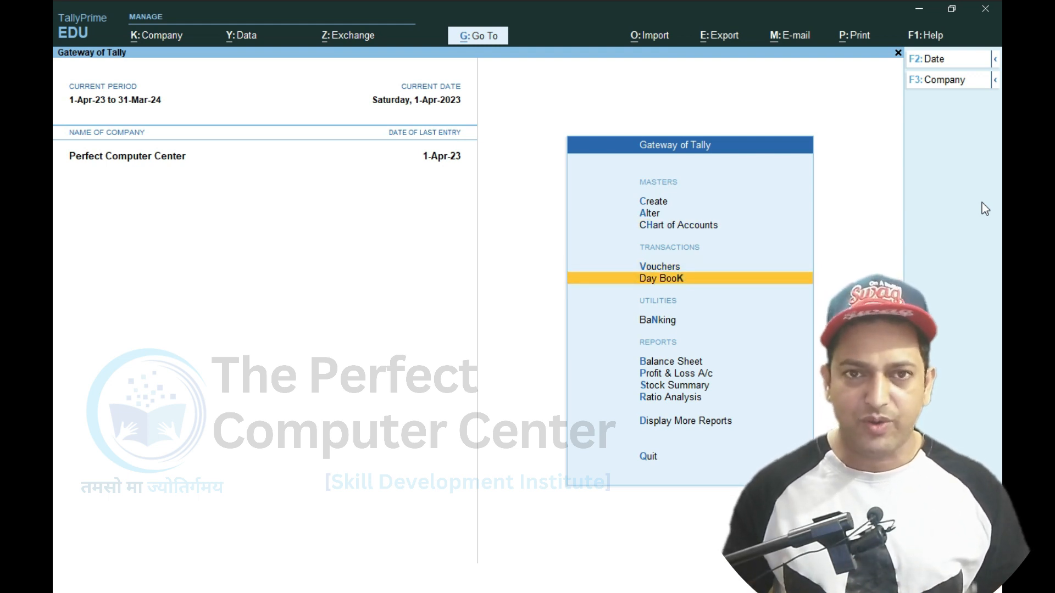
{"action": "key", "text": "Up"}
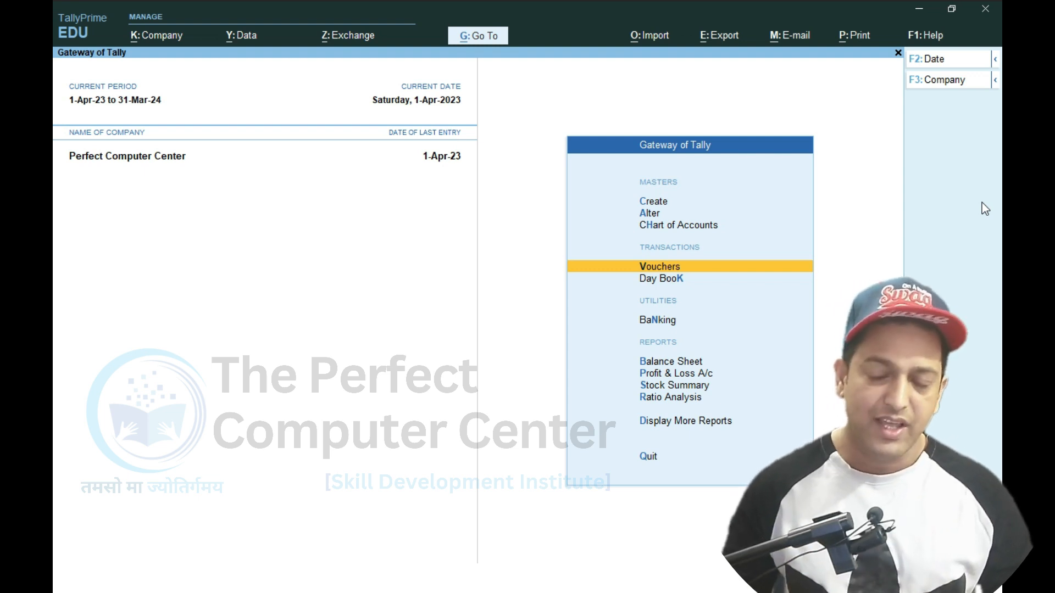
{"action": "key", "text": "Down"}
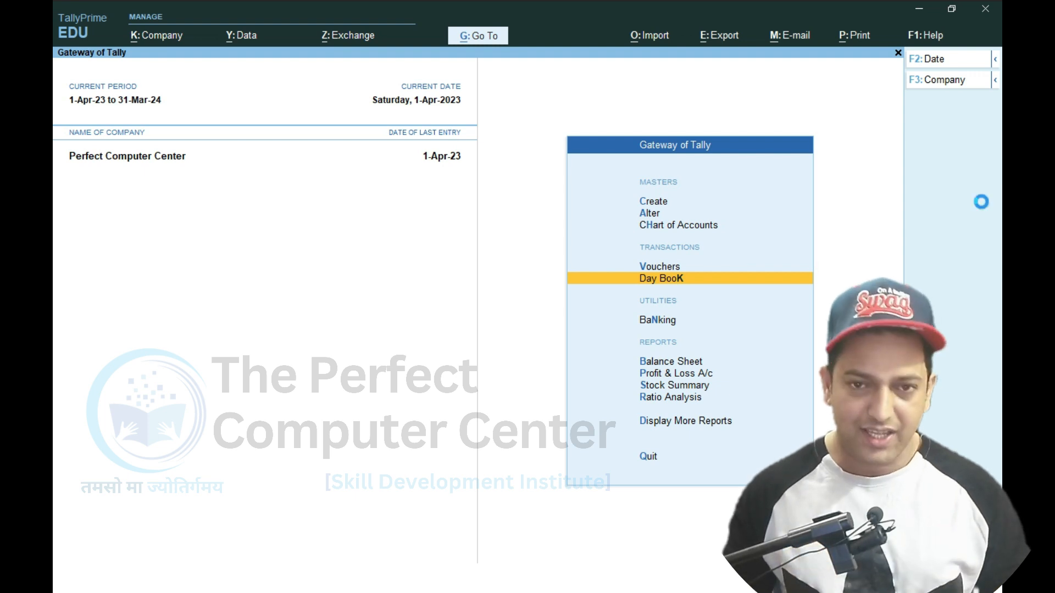
{"action": "key", "text": "v"}
{"action": "key", "text": "Escape"}
{"action": "key", "text": "Return"}
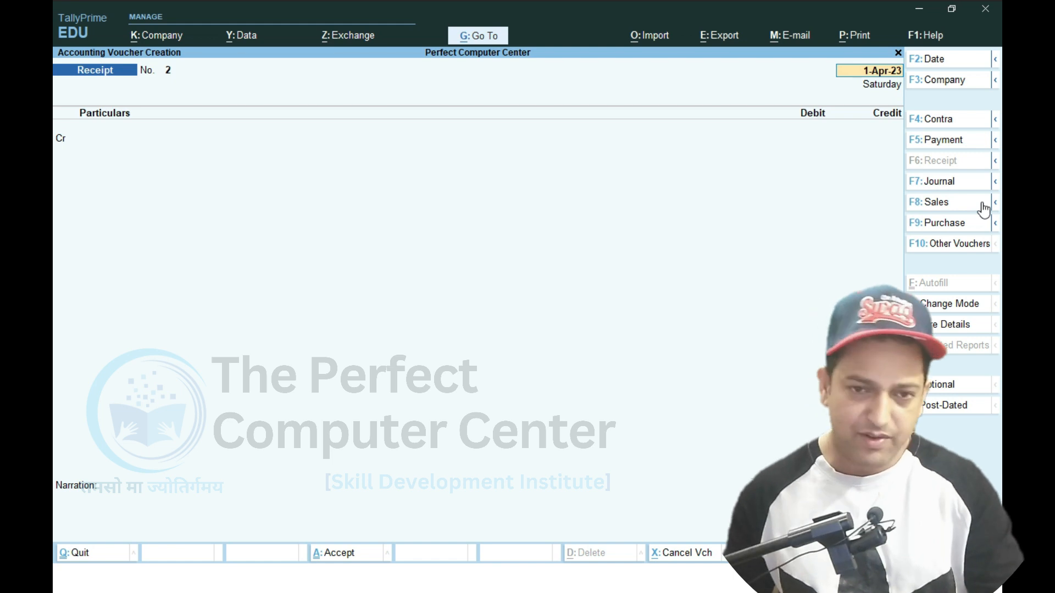
{"action": "key", "text": "F7"}
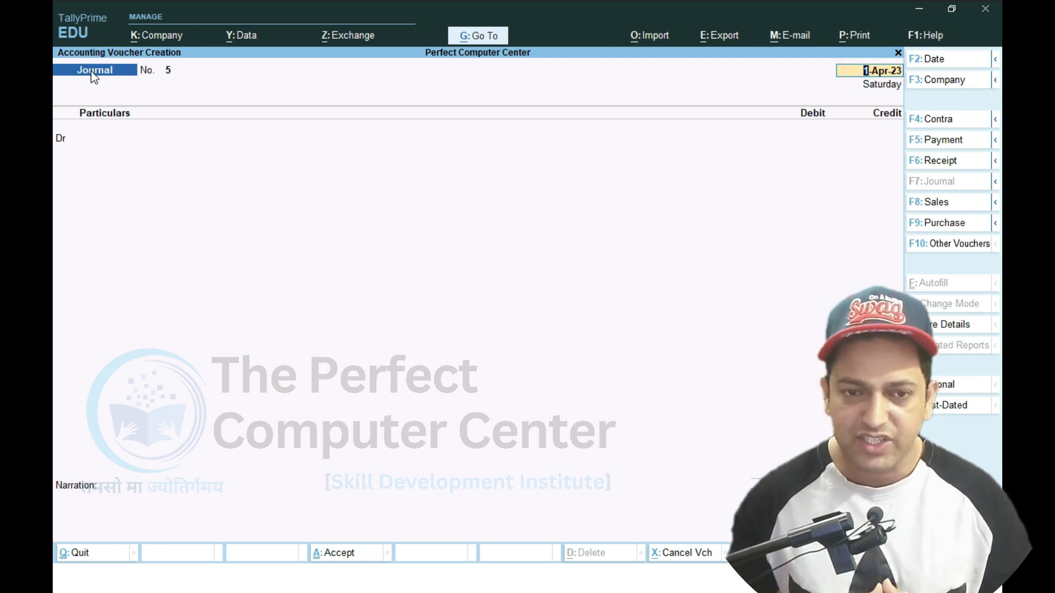
{"action": "key", "text": "F2"}
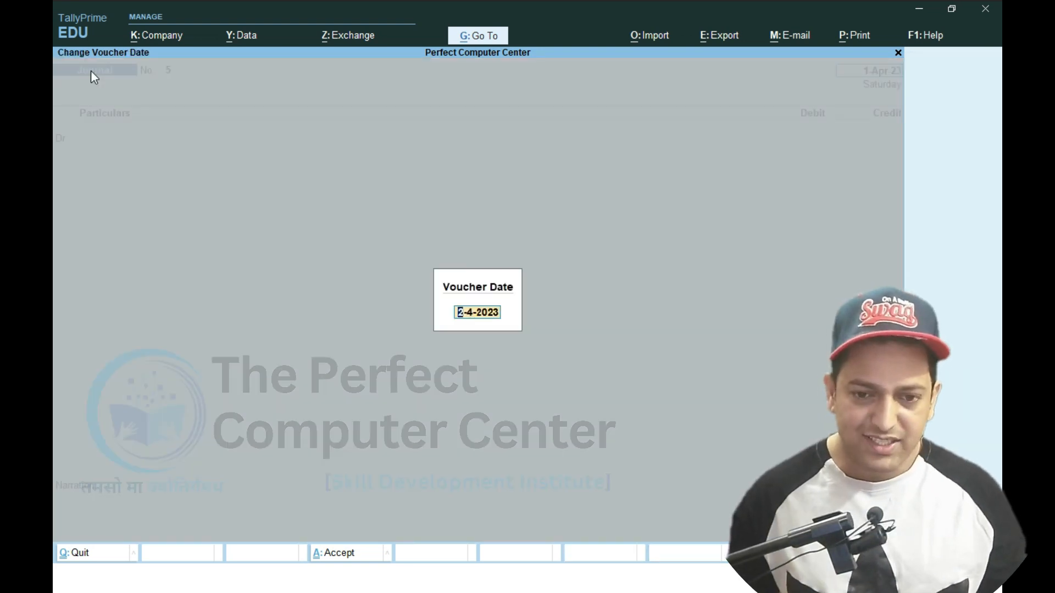
{"action": "key", "text": "BackSpace"}
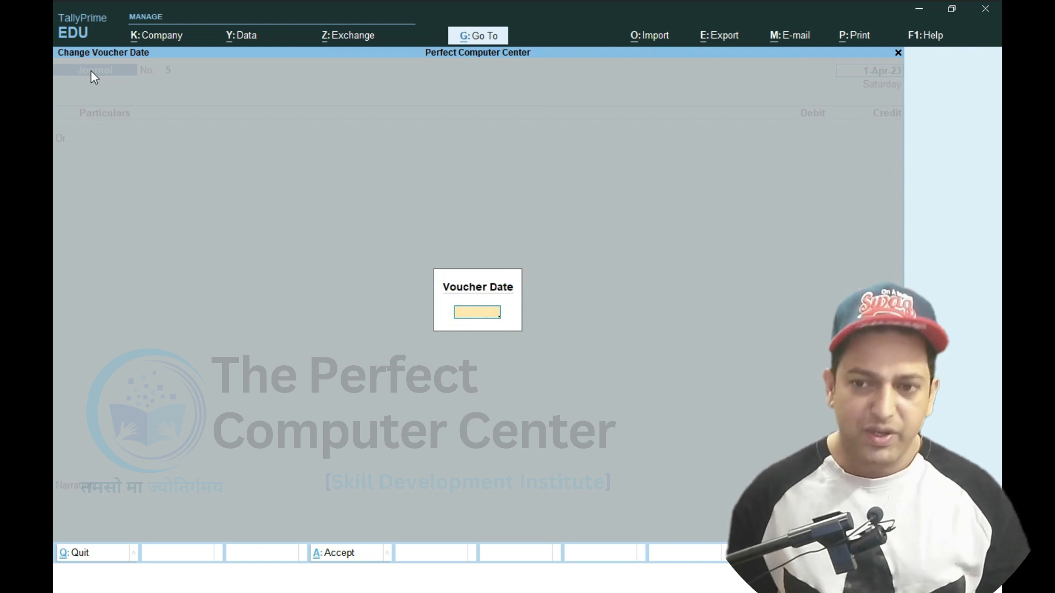
{"action": "key", "text": "Escape"}
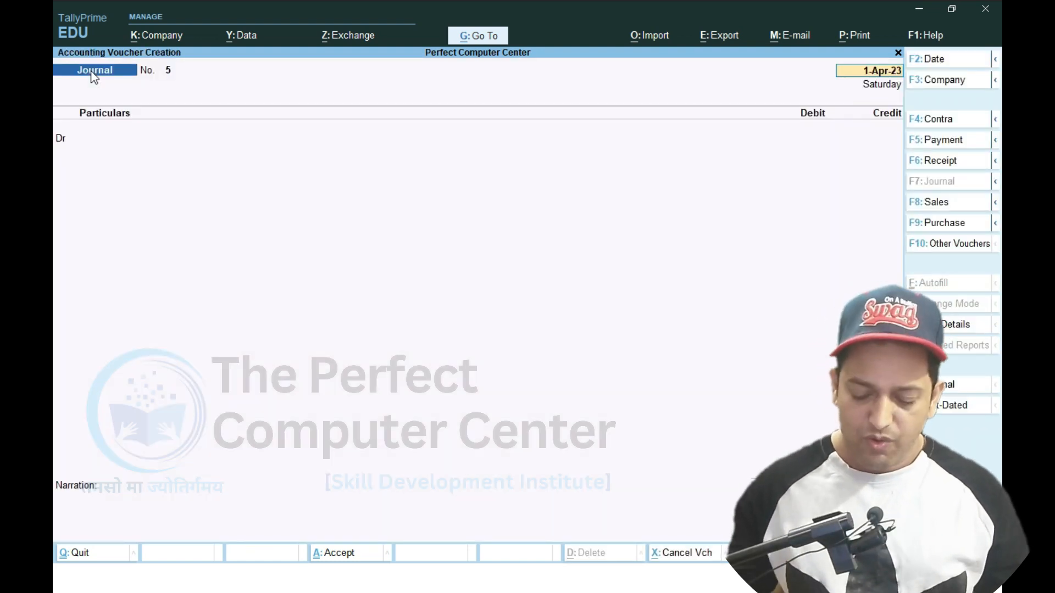
Create the ledger "Depreciaiton of Plant and Machinery" under Indirect Expenses and use it as the voucher's debit account
{"action": "key", "text": "Return"}
{"action": "type", "text": "DEP"}
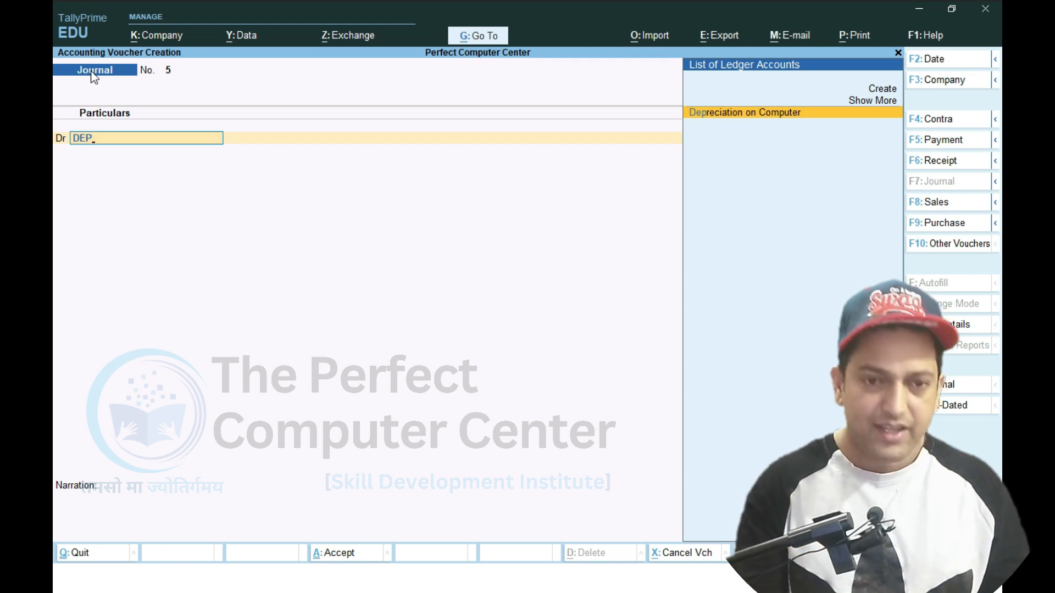
{"action": "key", "text": "alt+c"}
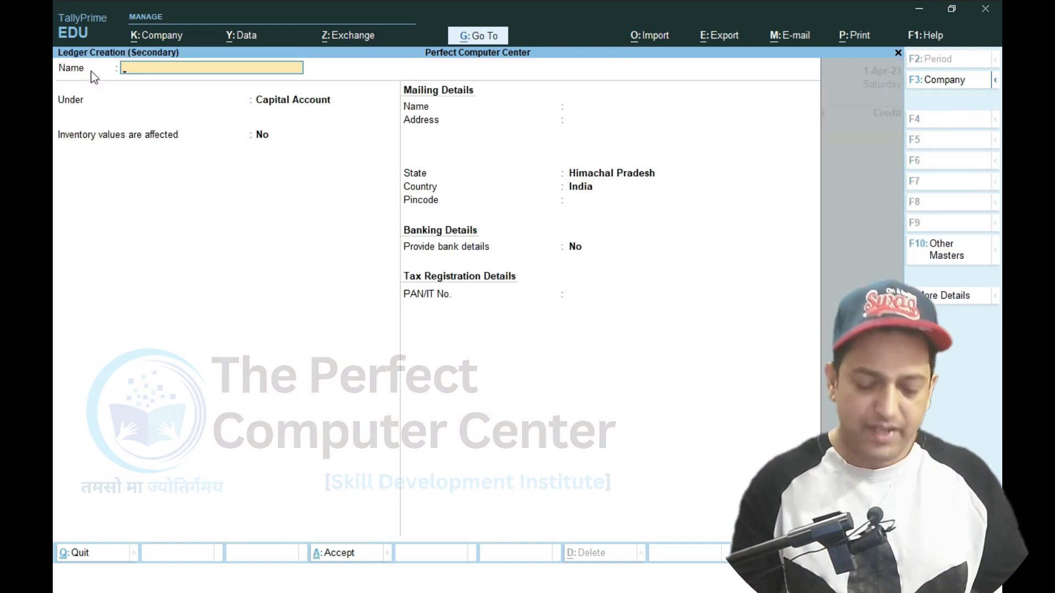
{"action": "type", "text": "Dep"}
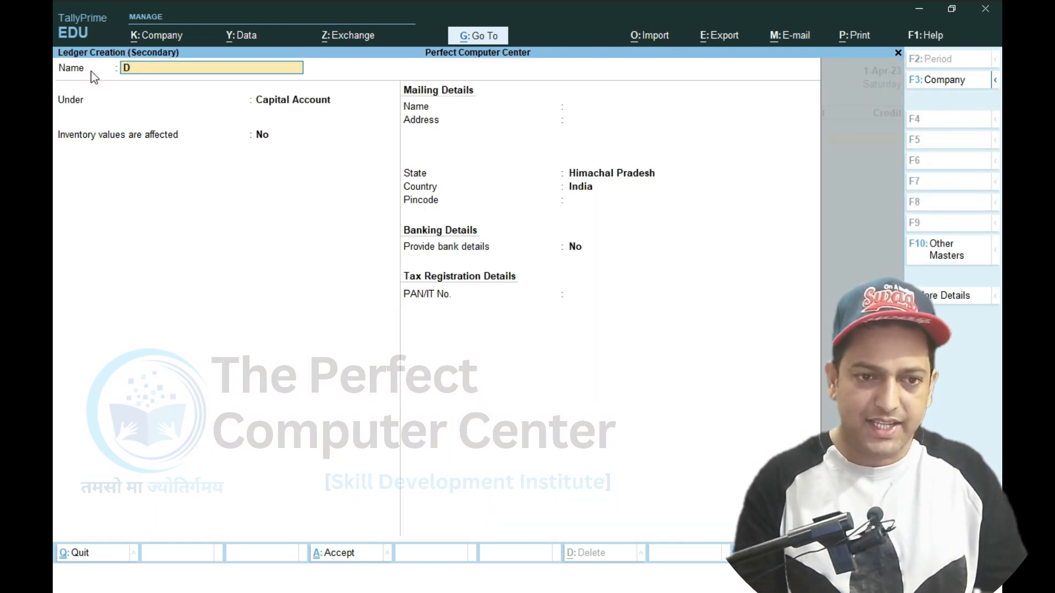
{"action": "key", "text": "Return"}
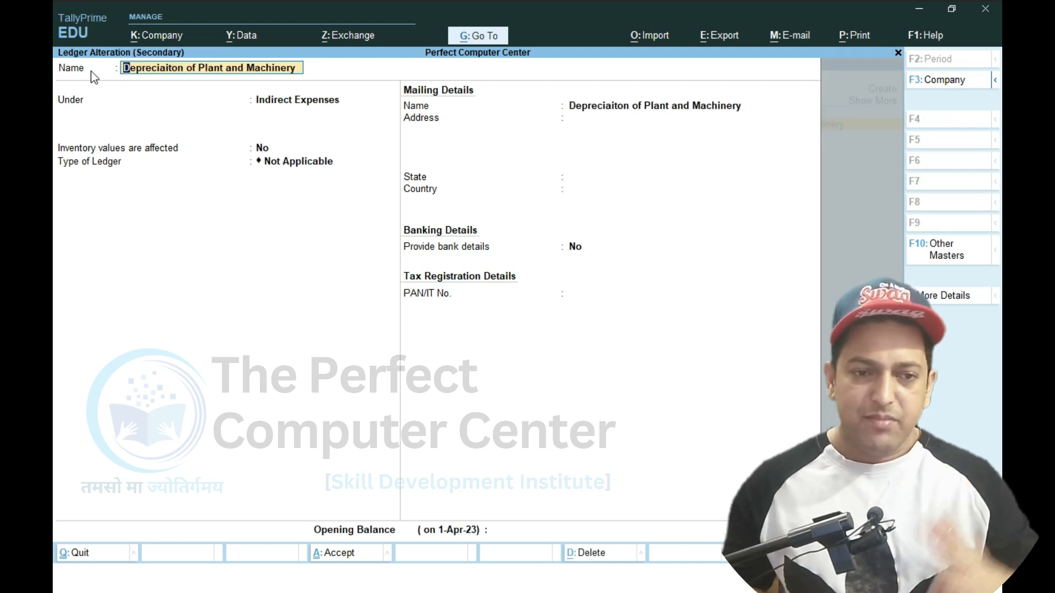
{"action": "key", "text": "Return"}
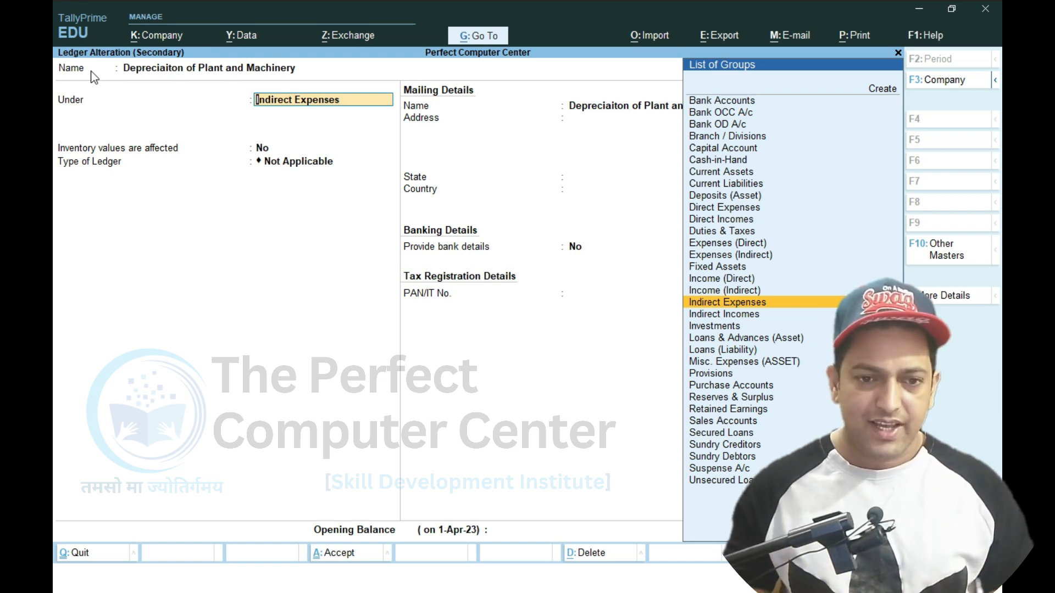
{"action": "key", "text": "ctrl"}
{"action": "key", "text": "ctrl+a"}
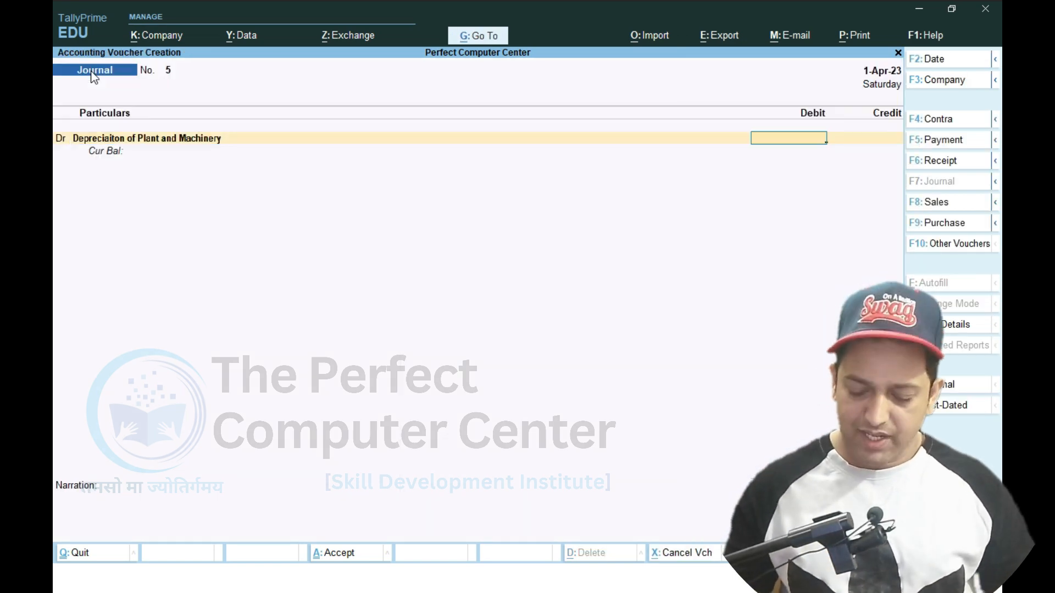
Check the depreciation adjustment in the notes and debit the plant and machinery depreciation ledger with 9000
{"action": "key", "text": "alt+Tab"}
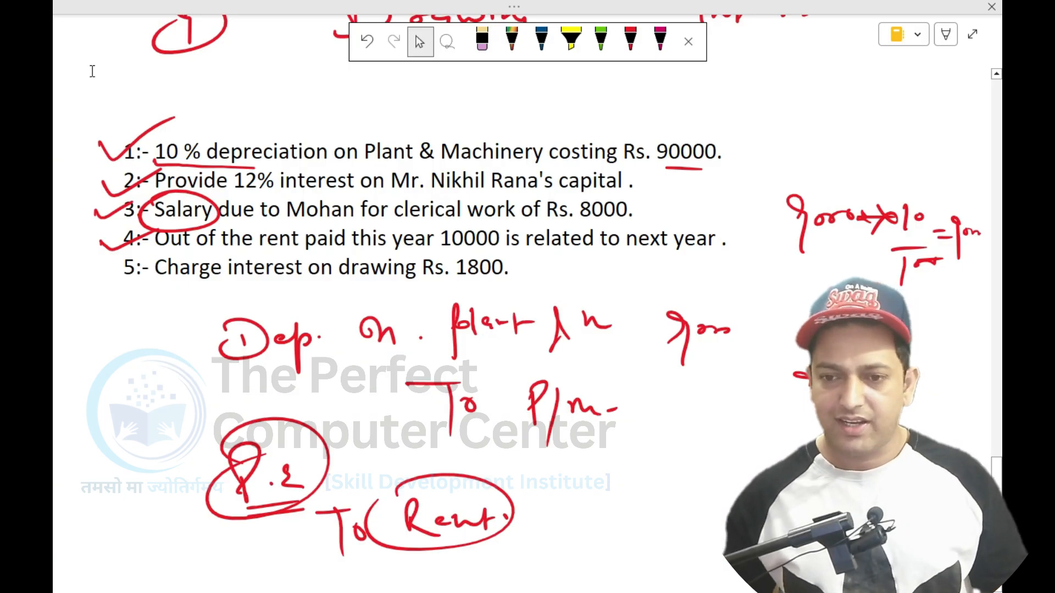
{"action": "key", "text": "alt+Tab"}
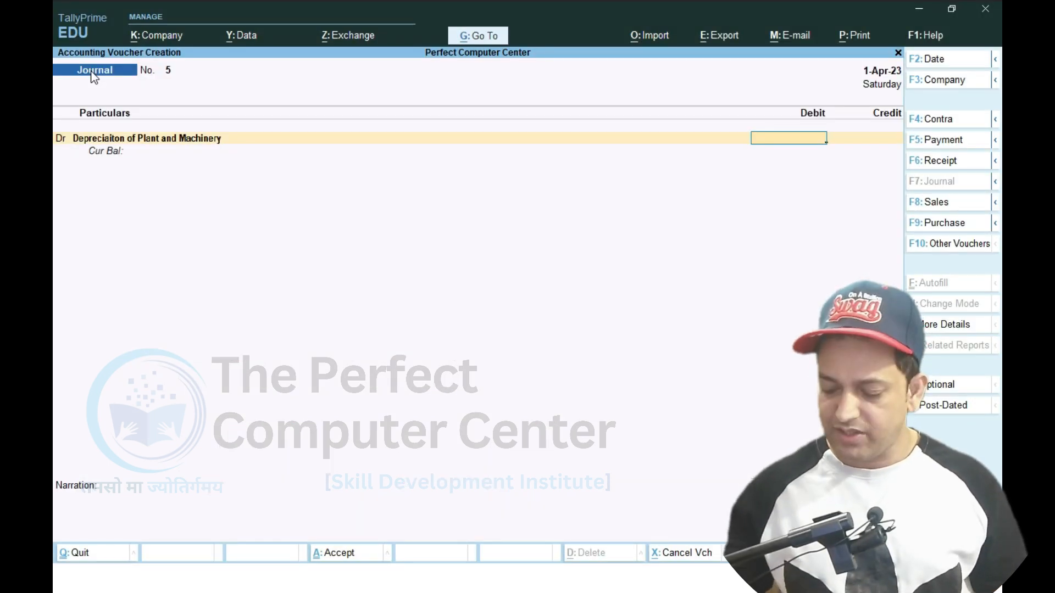
{"action": "type", "text": "9000"}
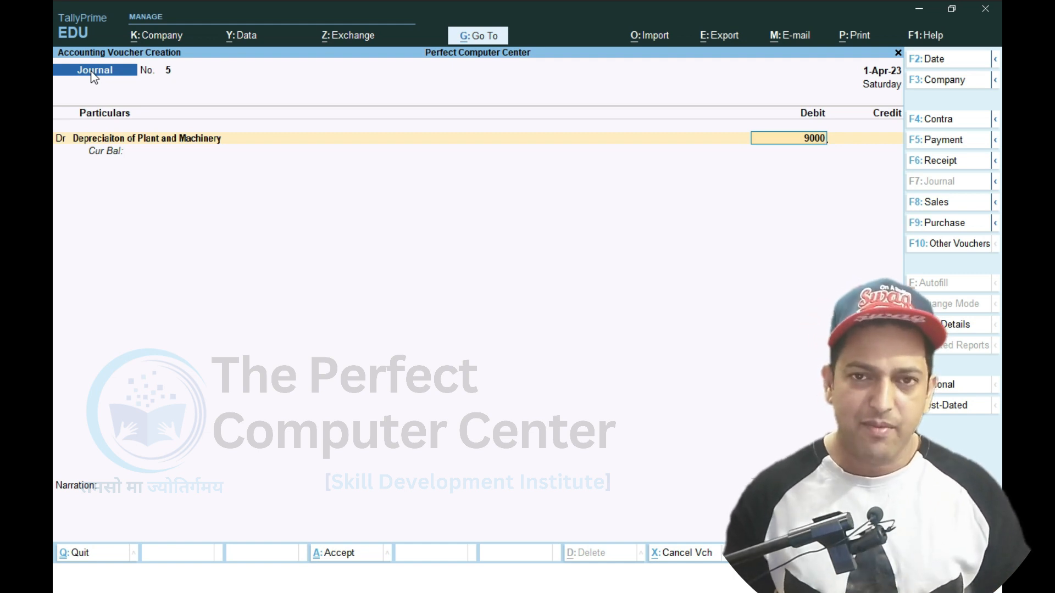
{"action": "key", "text": "Return"}
{"action": "key", "text": "Return"}
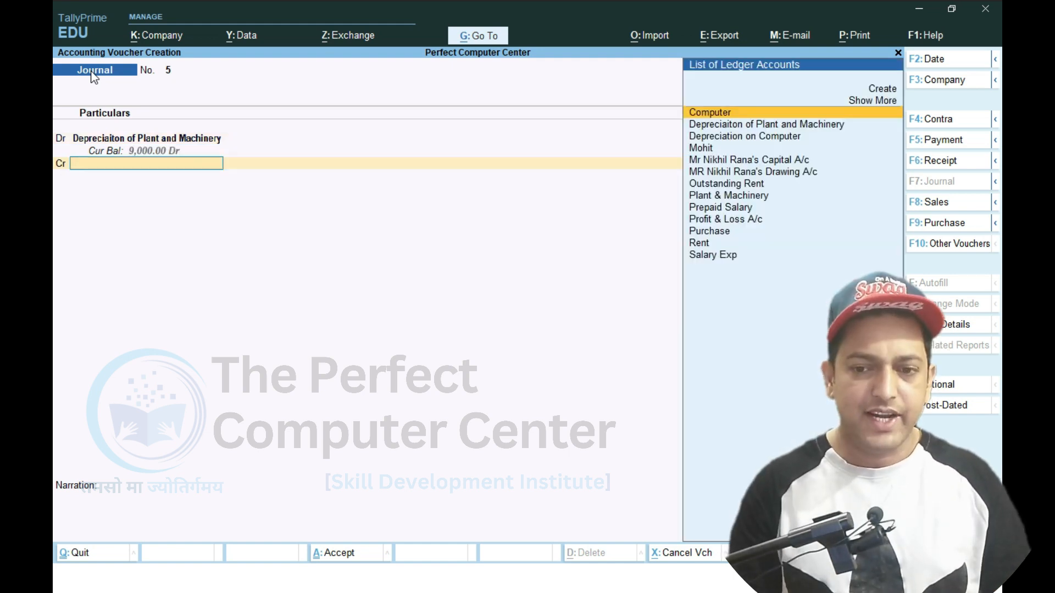
Credit Plant & Machinery with 9,000 and save the journal voucher without a narration
{"action": "type", "text": "pl"}
{"action": "key", "text": "Return"}
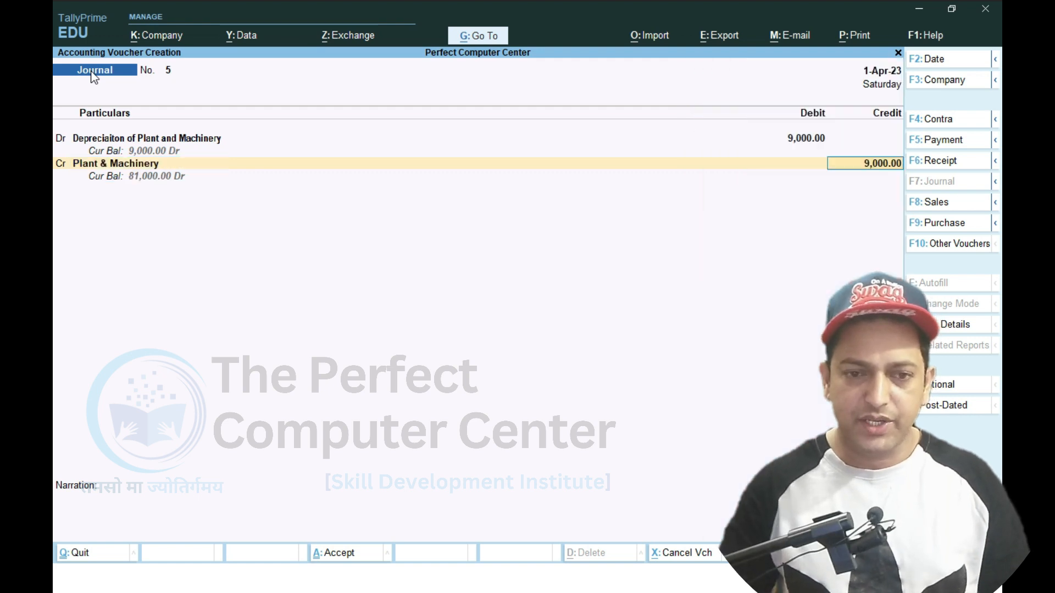
{"action": "key", "text": "Return"}
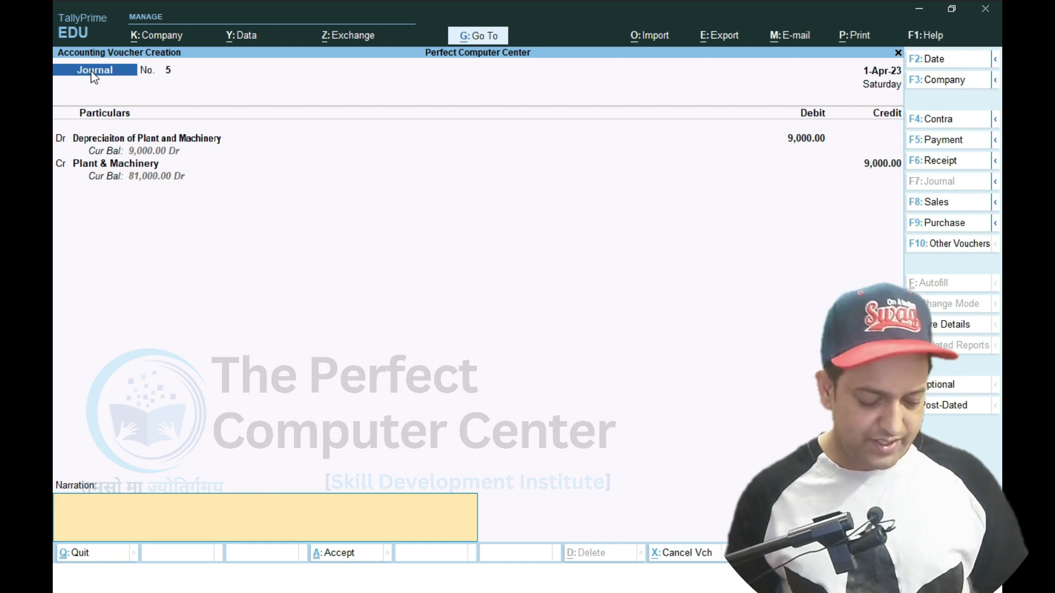
{"action": "key", "text": "ctrl+a"}
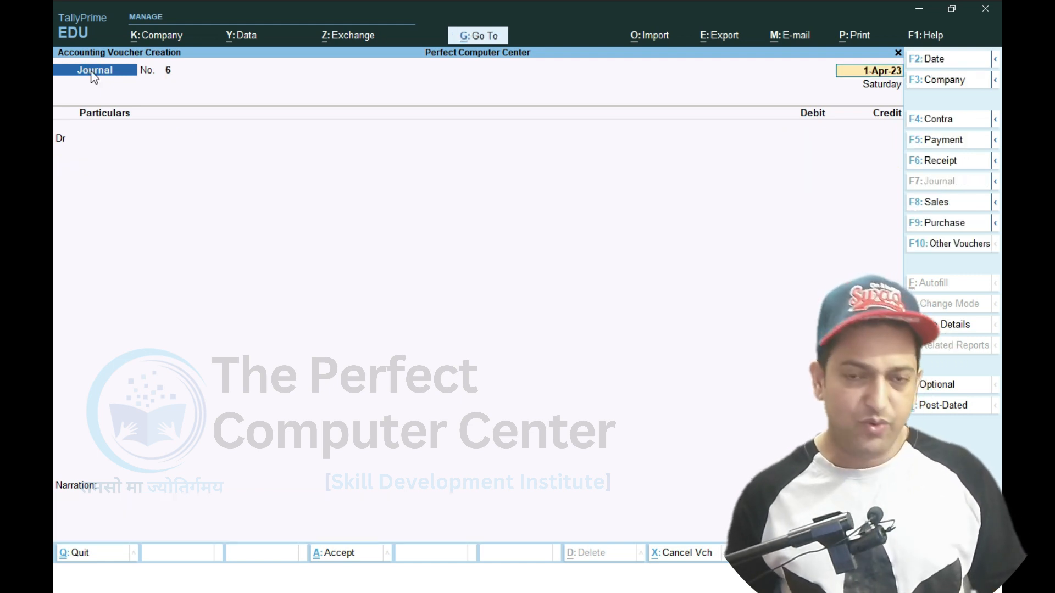
Read the interest-on-capital adjustment in the notes and examine the owner's capital balance in the detailed Balance Sheet
{"action": "key", "text": "alt+Tab"}
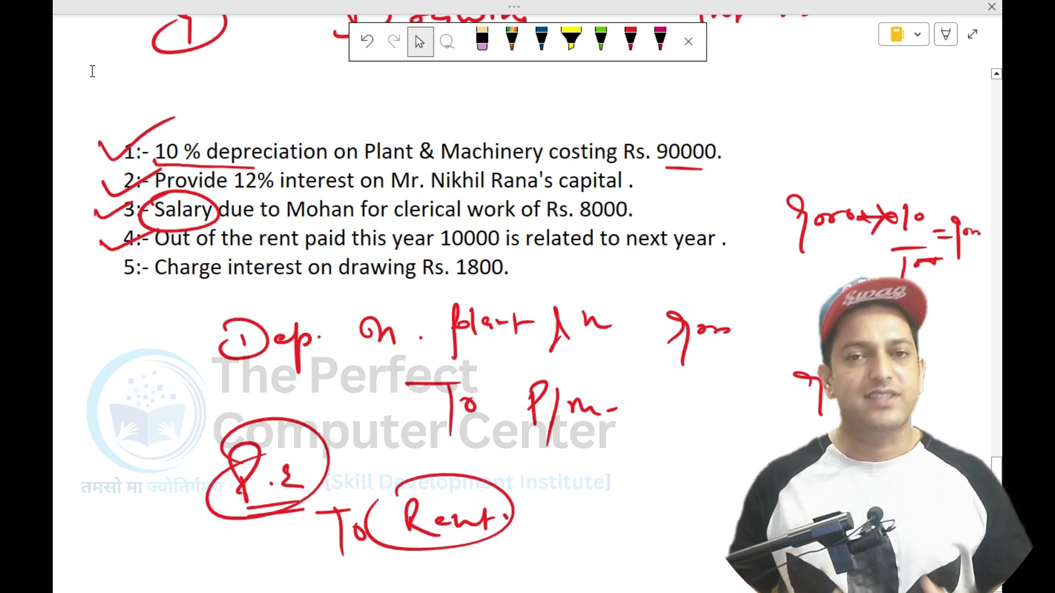
{"action": "key", "text": "alt+Tab"}
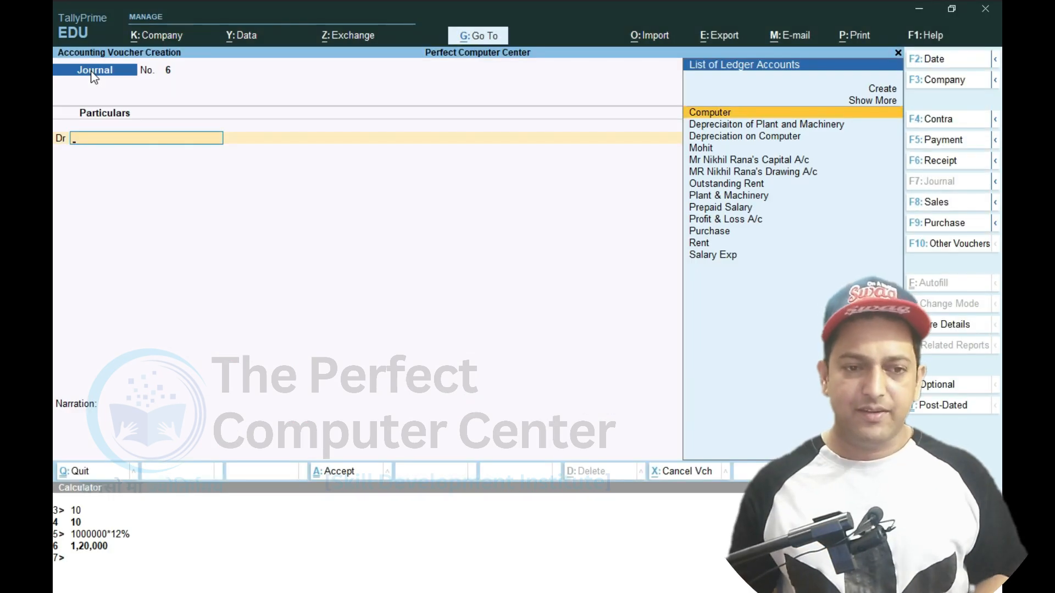
{"action": "key", "text": "alt+g"}
{"action": "key", "text": "Down"}
{"action": "key", "text": "Down"}
{"action": "key", "text": "Down"}
{"action": "key", "text": "Down"}
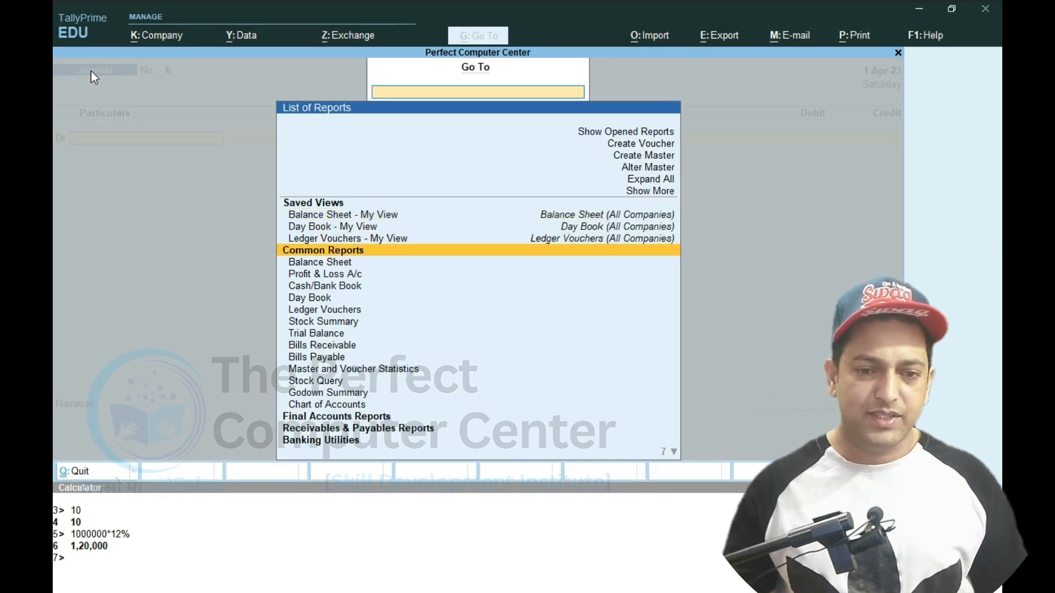
{"action": "key", "text": "Return"}
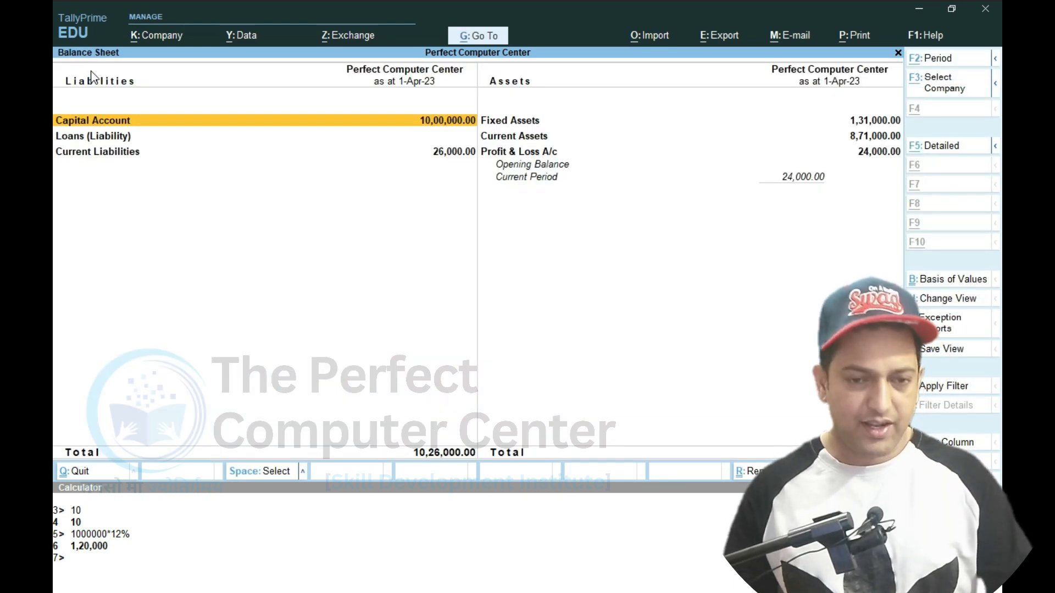
{"action": "key", "text": "alt+F5"}
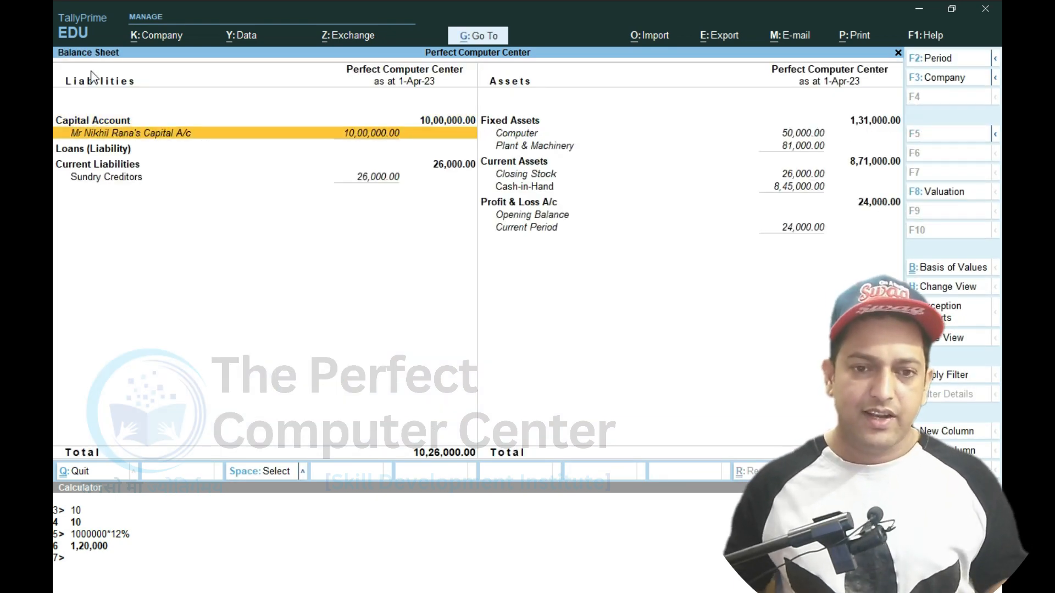
{"action": "key", "text": "Escape"}
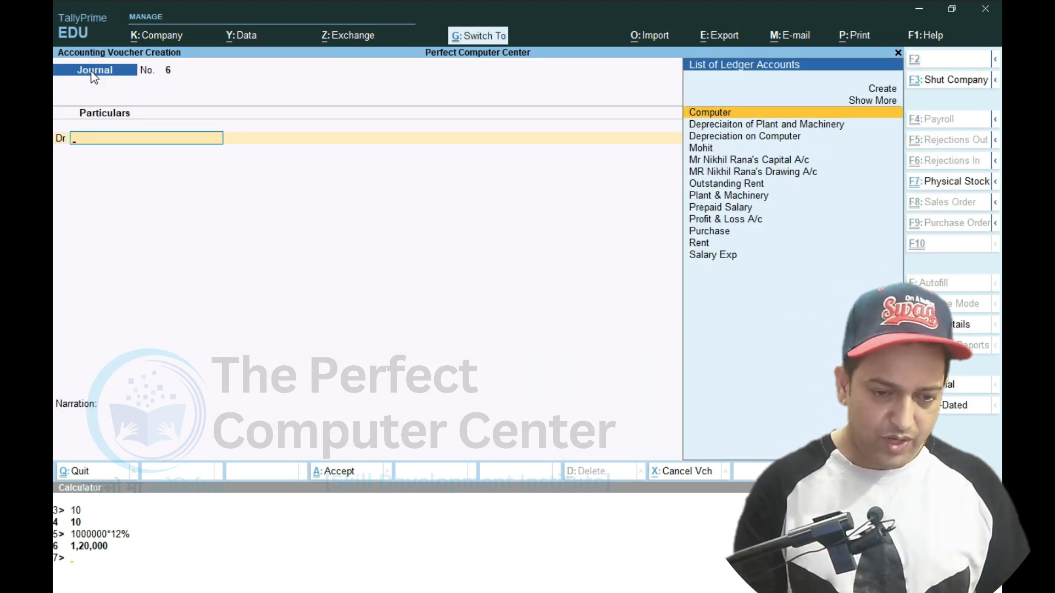
Calculate the interest on capital as 1000000*12% in the built-in calculator
{"action": "key", "text": "ctrl+n"}
{"action": "type", "text": "1000000*12%"}
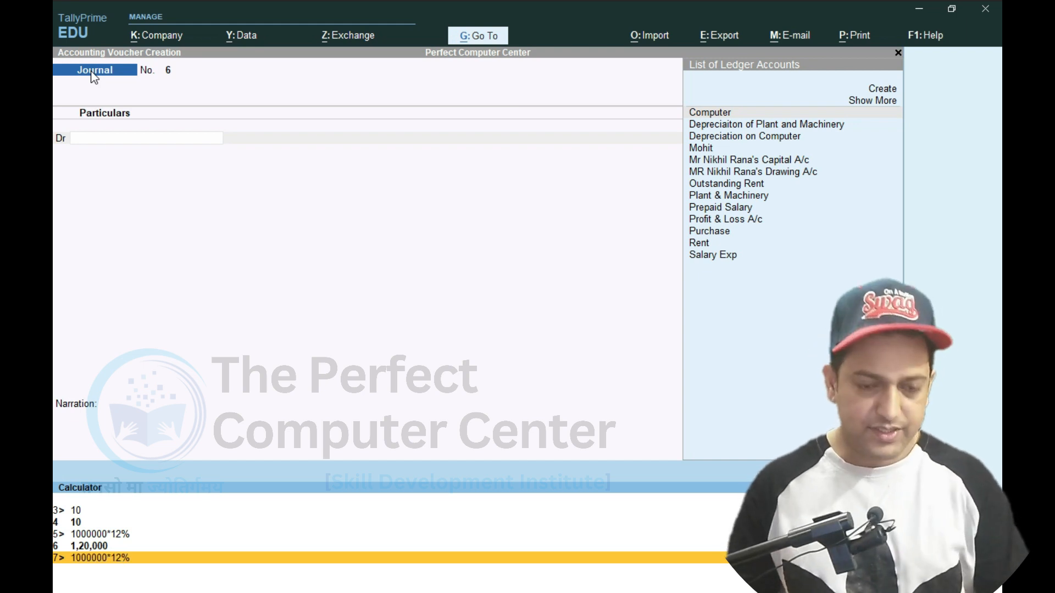
{"action": "key", "text": "Return"}
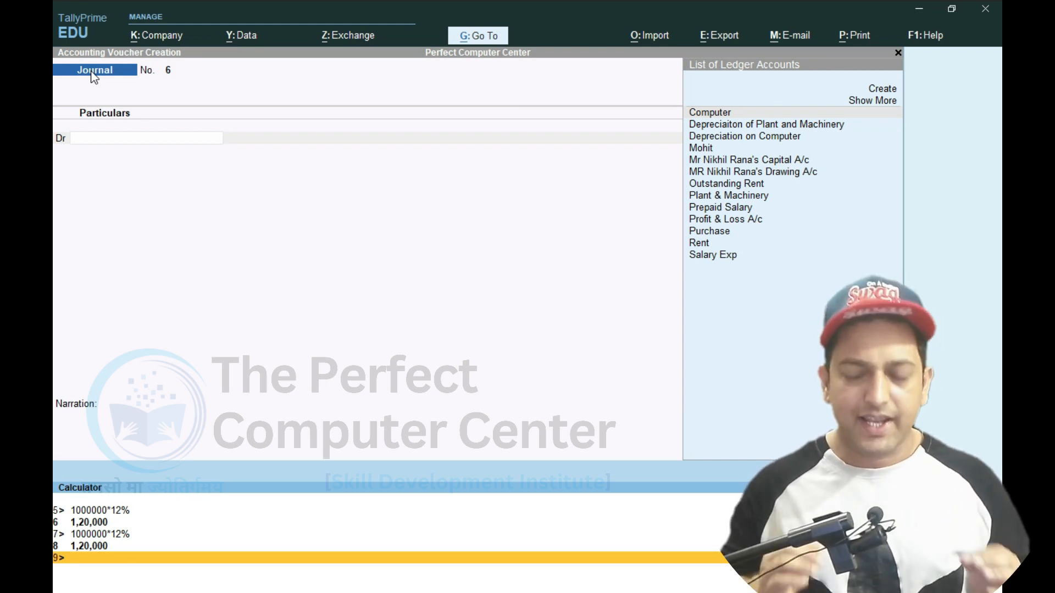
{"action": "key", "text": "Up"}
{"action": "key", "text": "Up"}
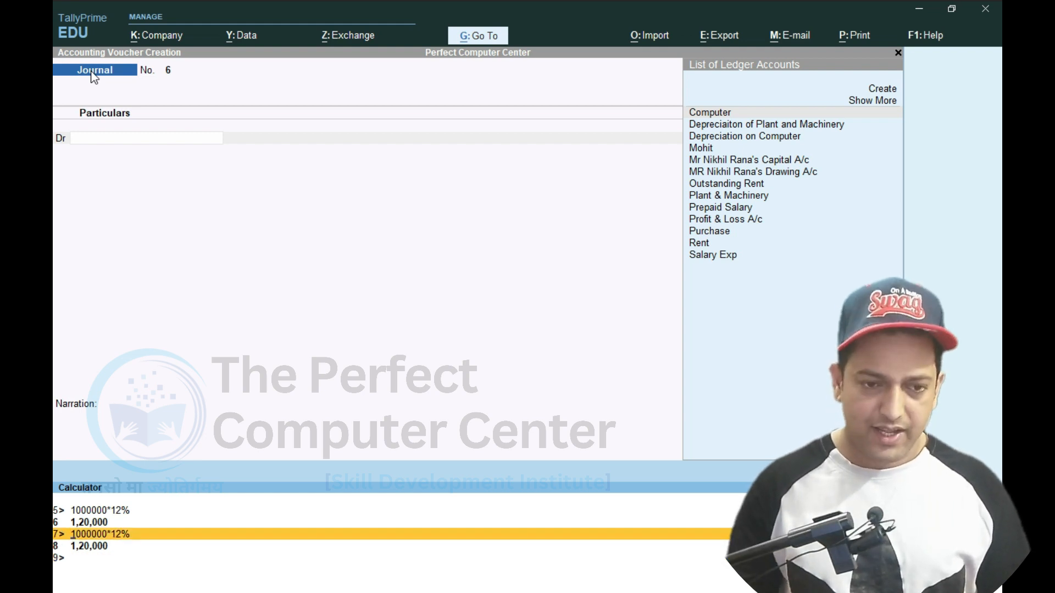
Create an Interest on Capital ledger from the voucher's debit line and debit it with 120000
{"action": "key", "text": "ctrl+m"}
{"action": "type", "text": "in"}
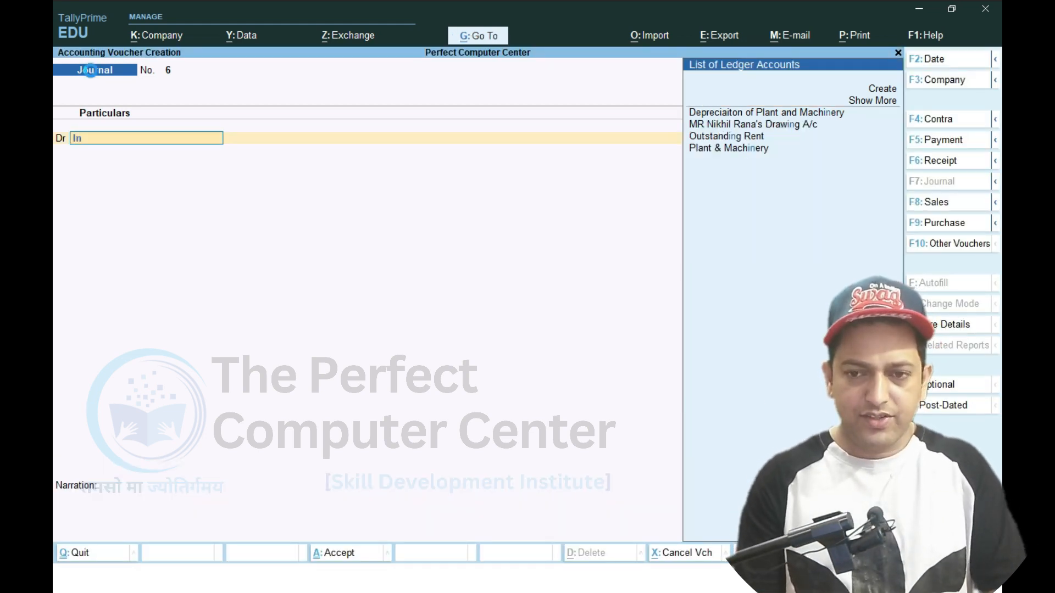
{"action": "key", "text": "alt+c"}
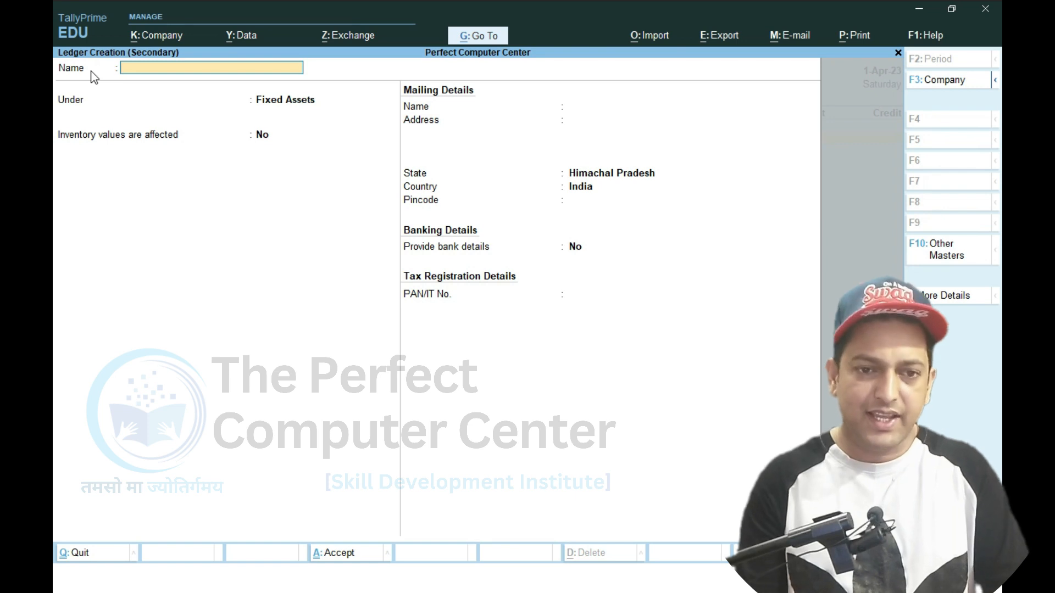
{"action": "type", "text": "Interest"}
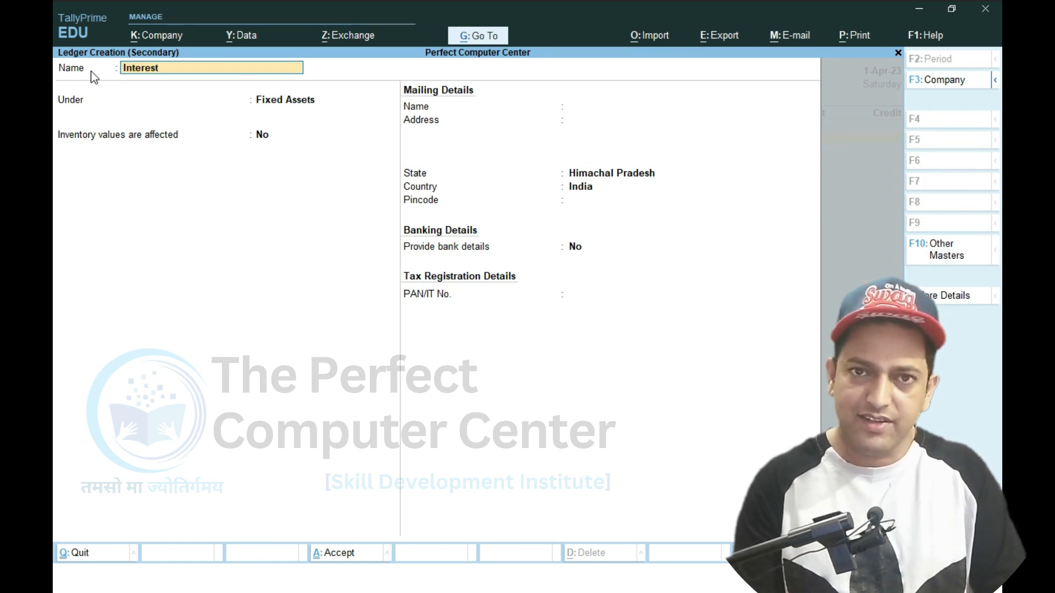
{"action": "type", "text": " on Capital"}
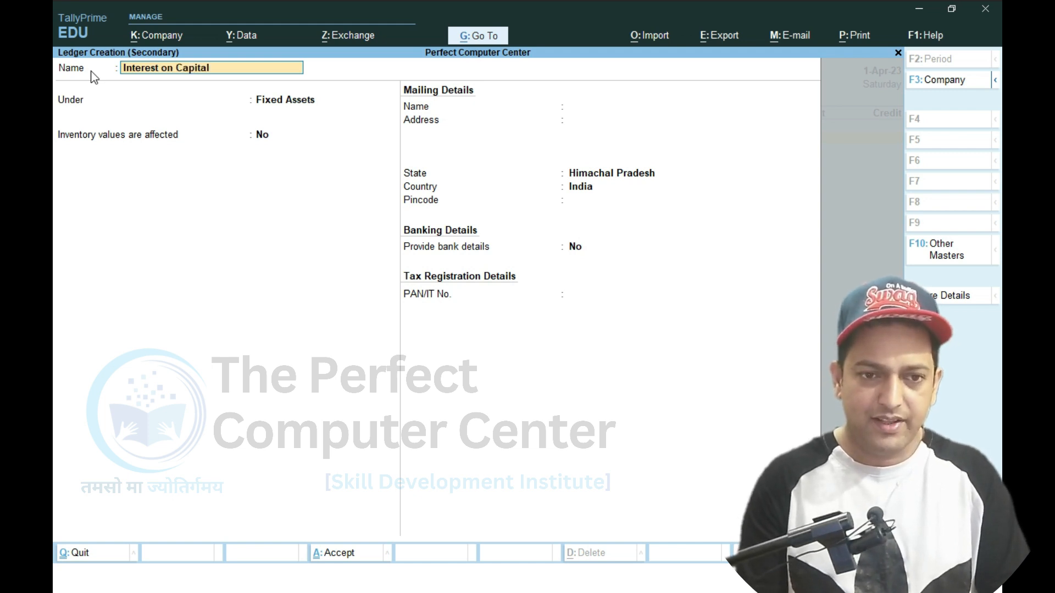
{"action": "key", "text": "Return"}
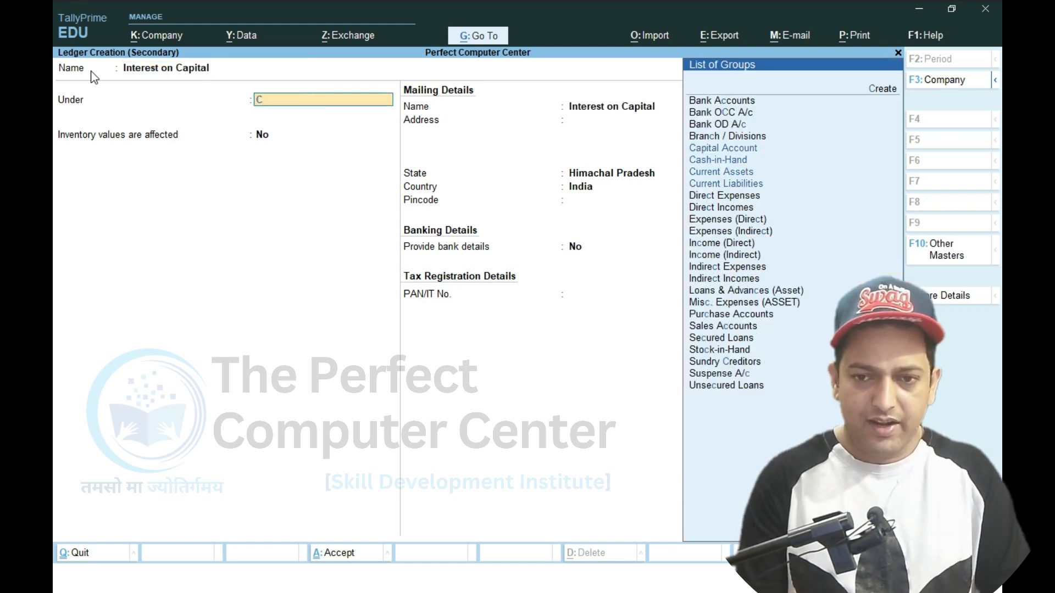
{"action": "type", "text": "c"}
{"action": "key", "text": "BackSpace"}
{"action": "type", "text": "Inc"}
{"action": "key", "text": "Down"}
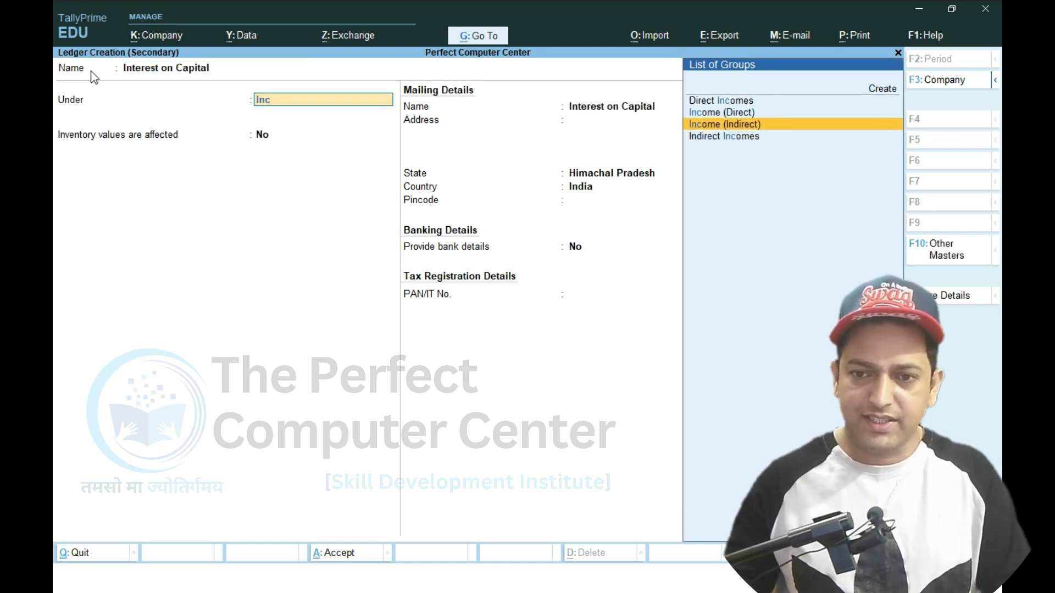
{"action": "key", "text": "BackSpace"}
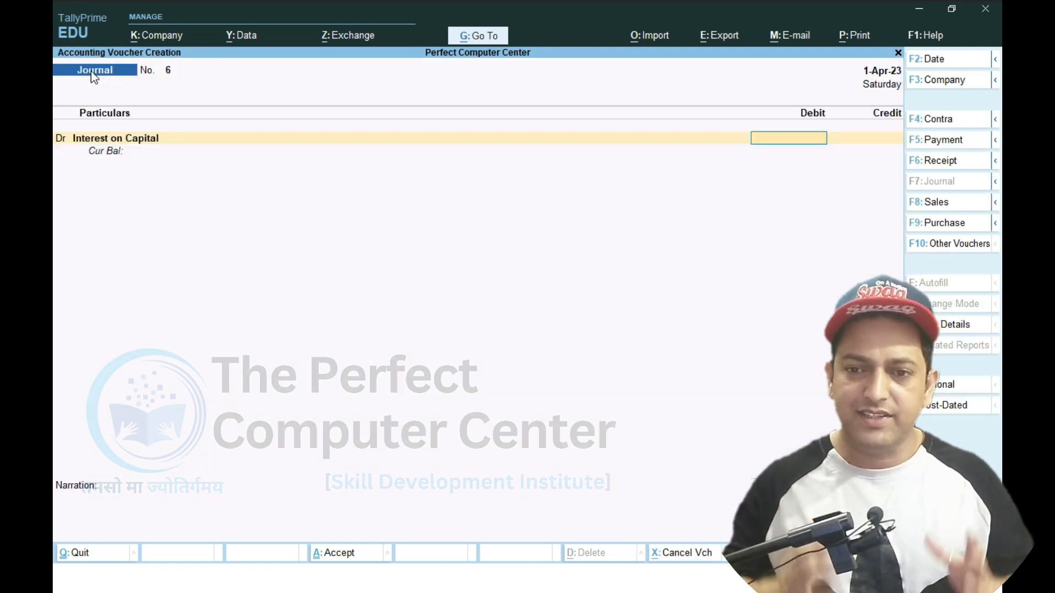
{"action": "type", "text": "120000"}
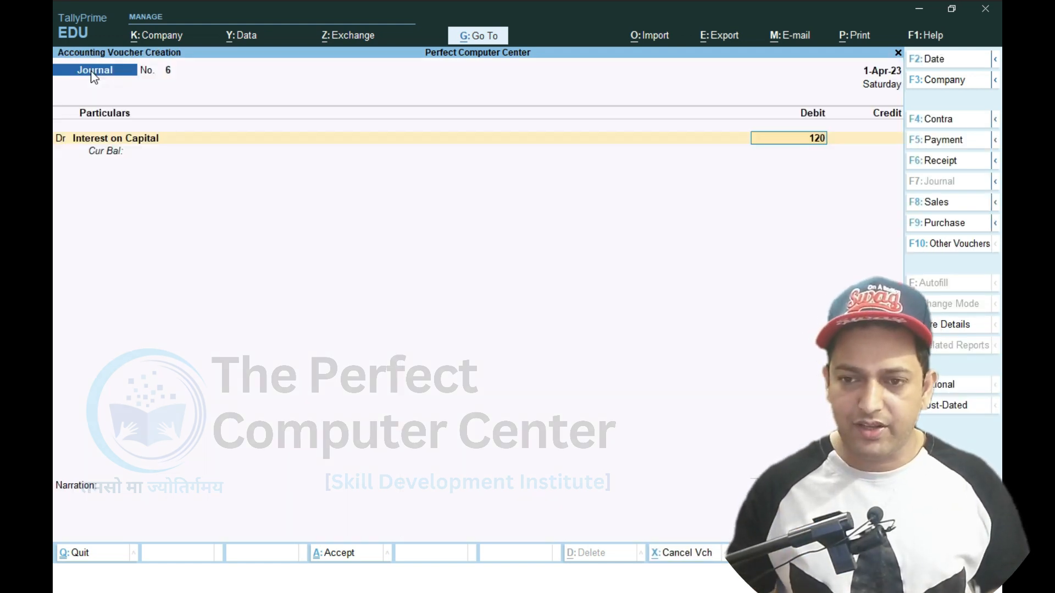
{"action": "key", "text": "Return"}
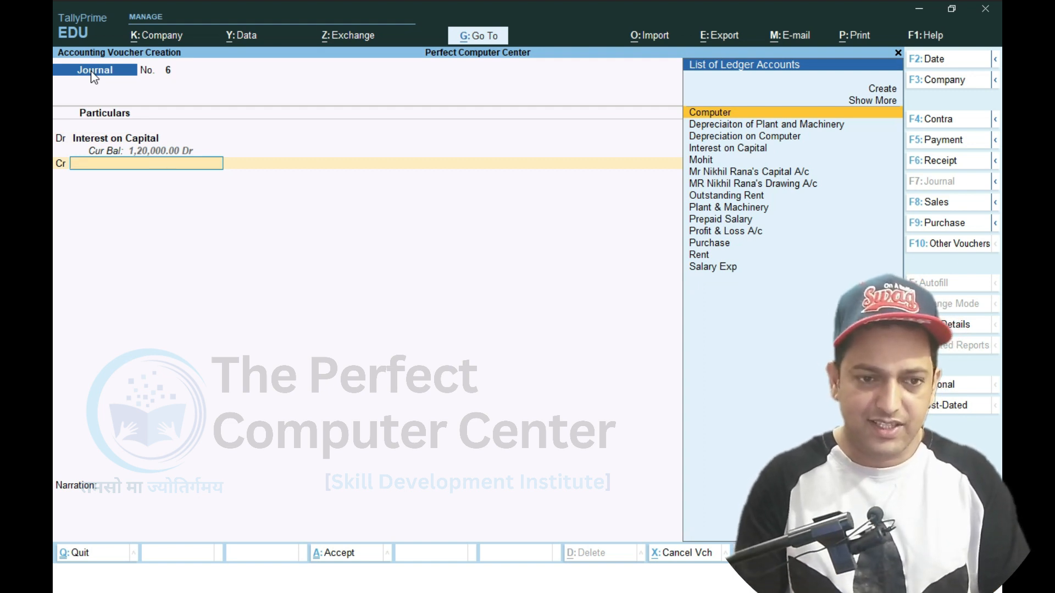
Credit the owner's capital account with 1,20,000 and save the journal voucher without a narration
{"action": "type", "text": "cap"}
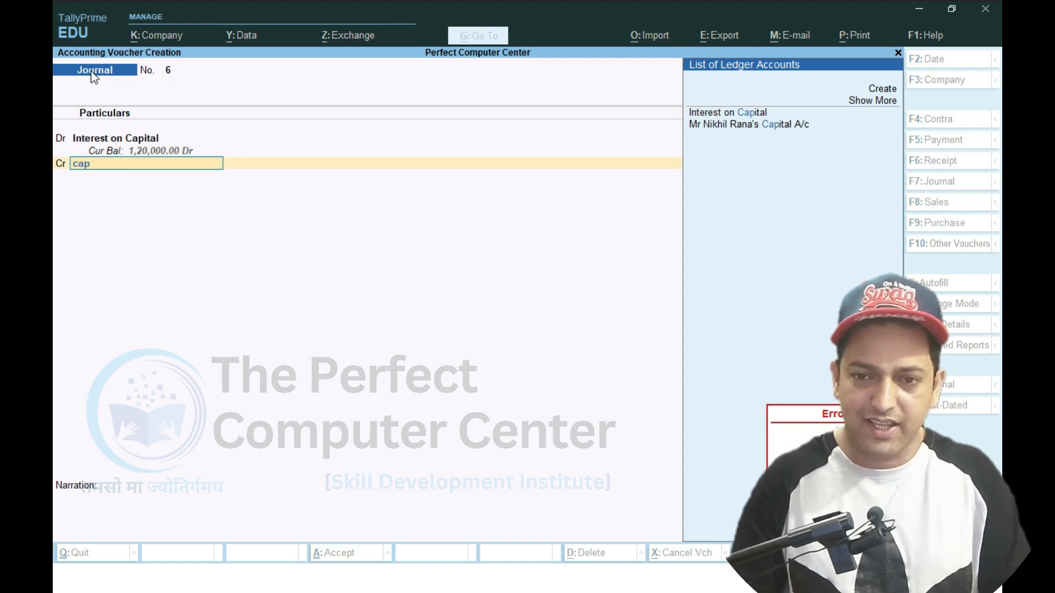
{"action": "key", "text": "Down"}
{"action": "key", "text": "Return"}
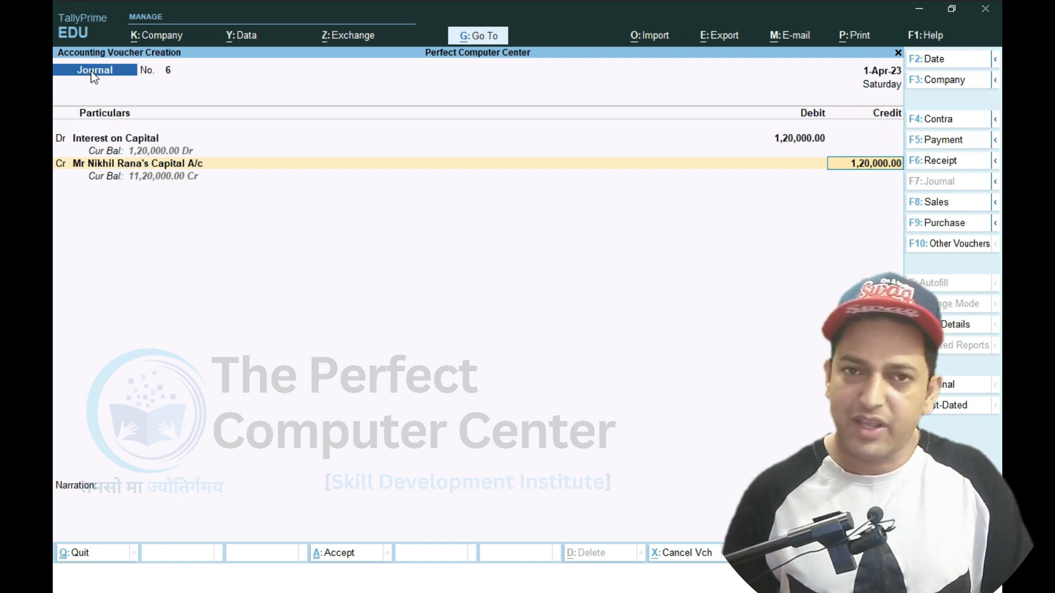
{"action": "key", "text": "Return"}
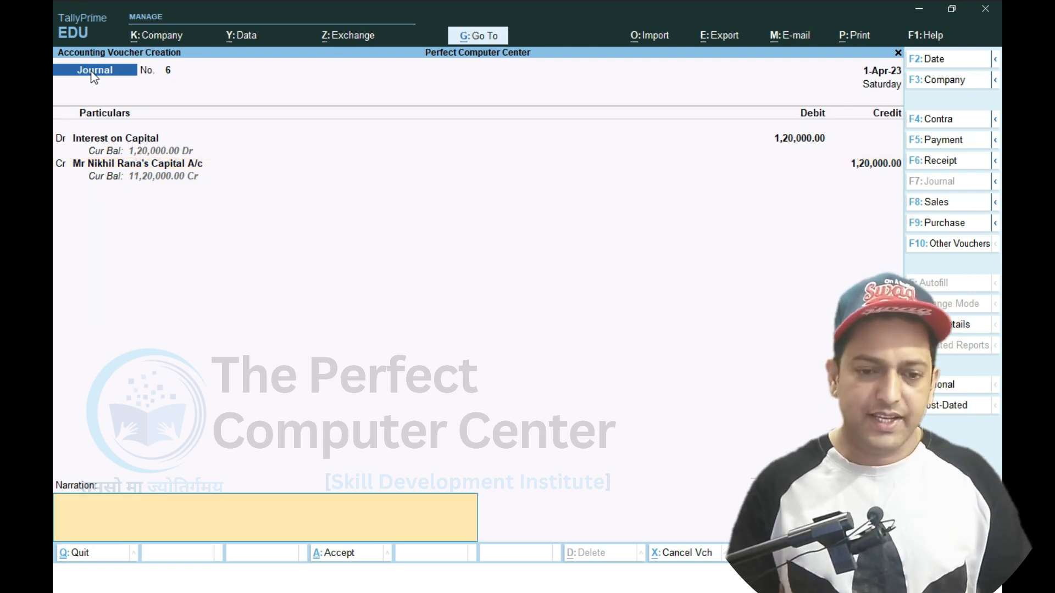
{"action": "key", "text": "Return"}
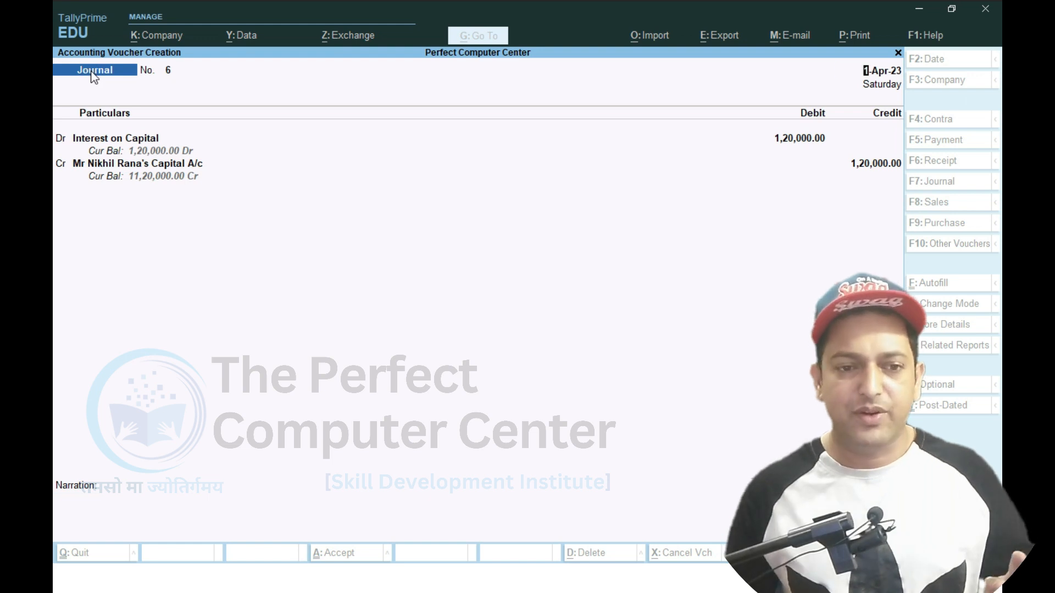
Read the salary-due adjustment in the notes and accept 1-Apr-23 as the date of the next journal voucher
{"action": "key", "text": "alt+Tab"}
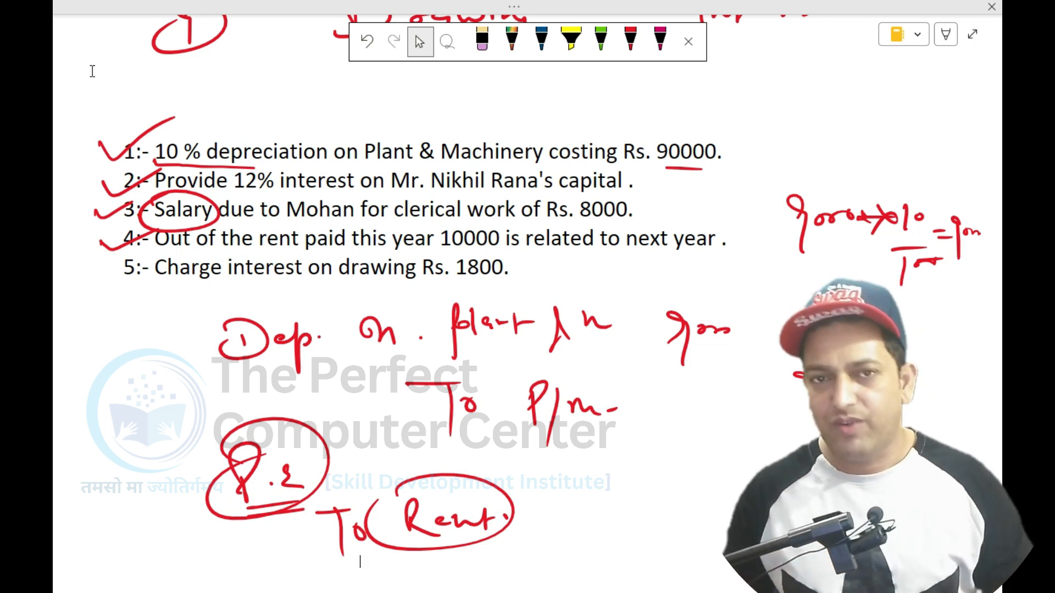
{"action": "key", "text": "alt+Tab"}
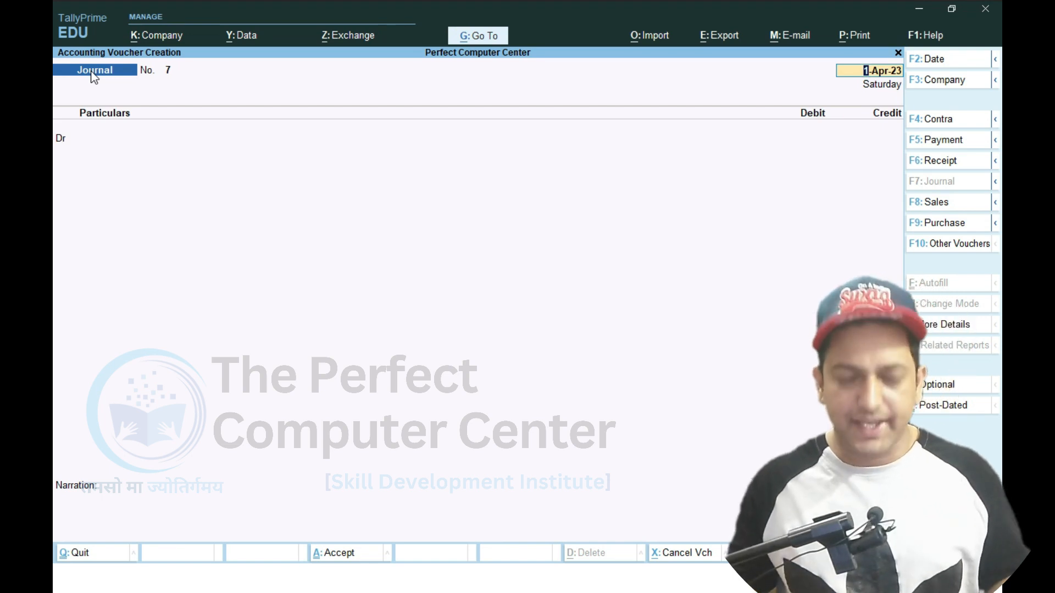
{"action": "key", "text": "Return"}
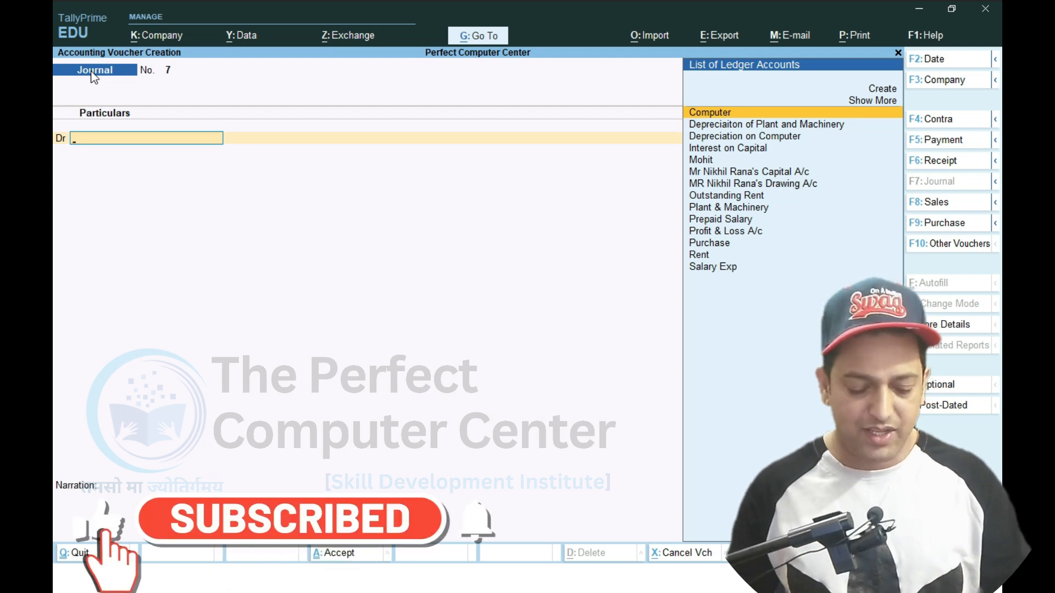
{"action": "key", "text": "F2"}
{"action": "key", "text": "BackSpace"}
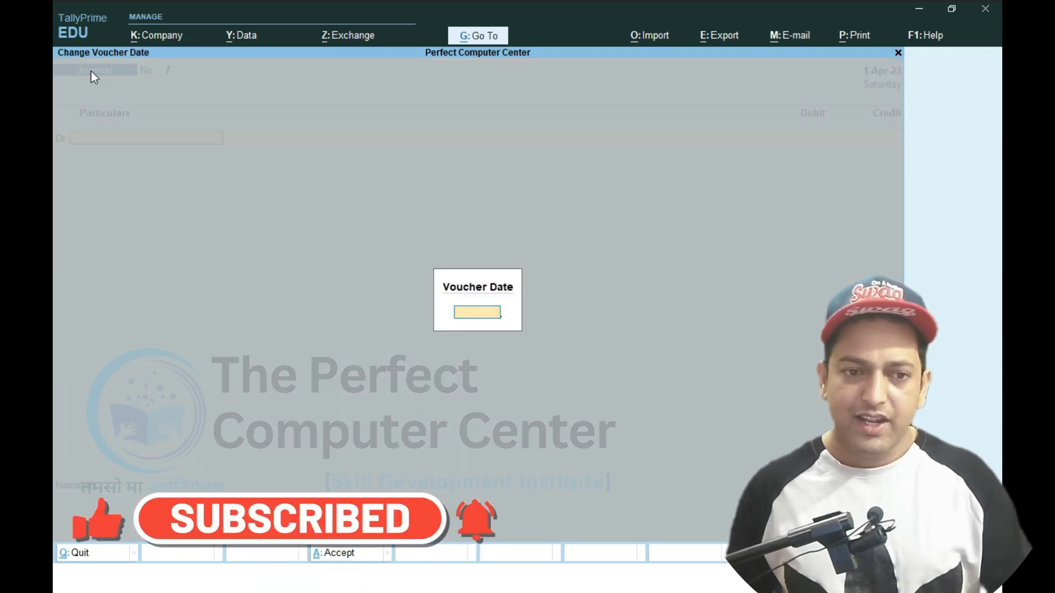
{"action": "key", "text": "Return"}
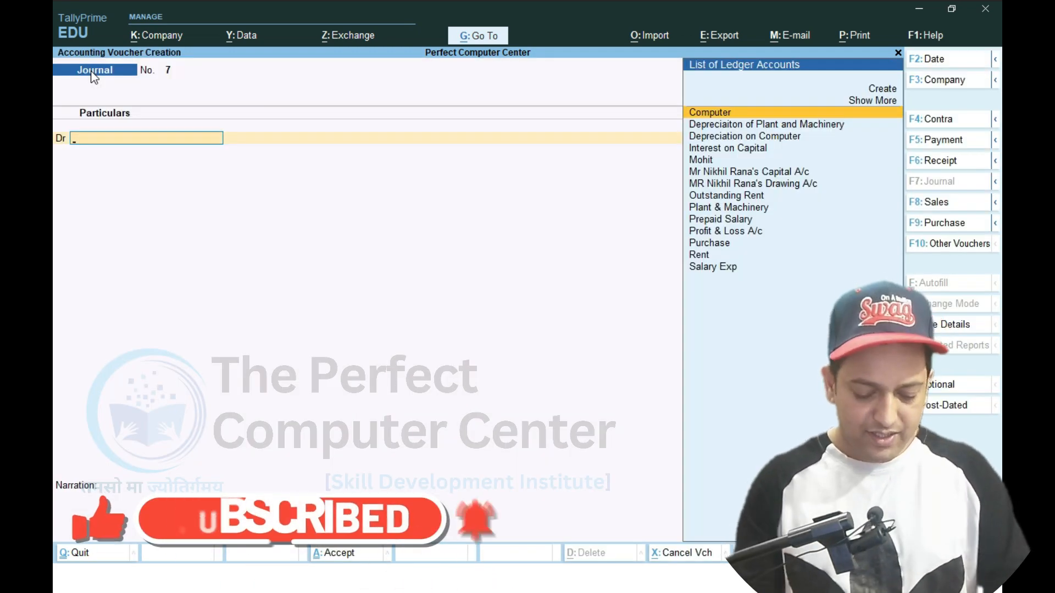
Debit Salary Exp with 8000, checking the salary amount in the notes
{"action": "type", "text": "Sal"}
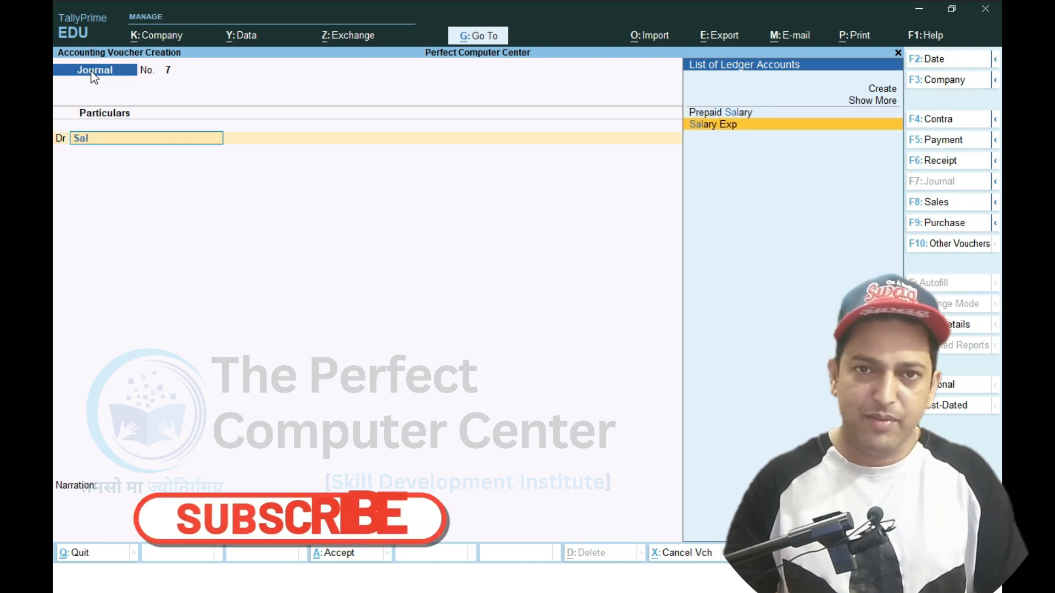
{"action": "key", "text": "Return"}
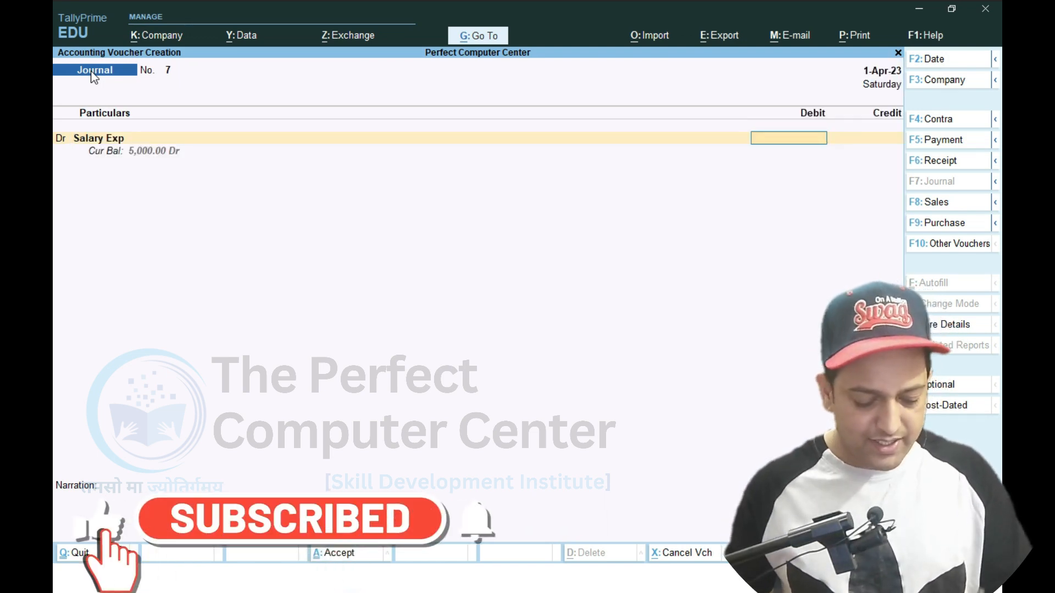
{"action": "key", "text": "alt+Tab"}
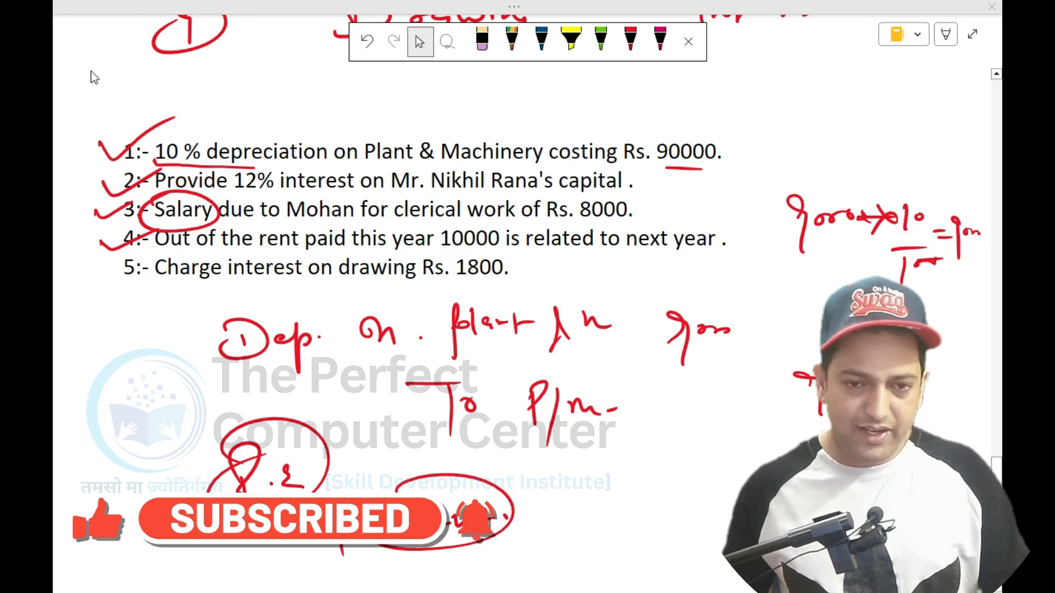
{"action": "key", "text": "alt+Tab"}
{"action": "type", "text": "8,000"}
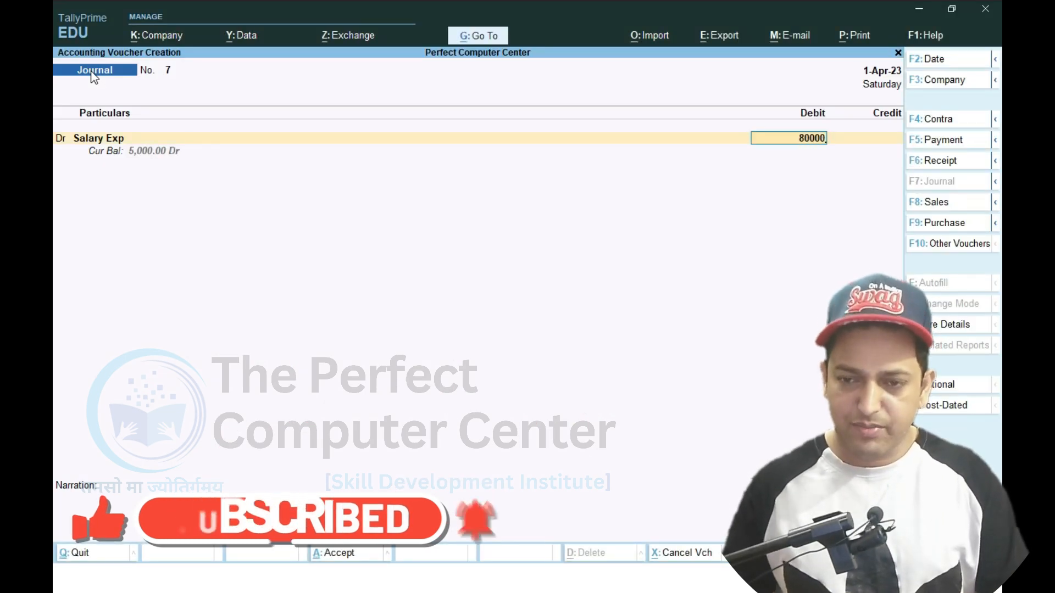
{"action": "key", "text": "Return"}
{"action": "key", "text": "Return"}
Create an Outstanding Salary ledger under Current Liabilities and use it on the credit line of the salary voucher
{"action": "type", "text": "Out"}
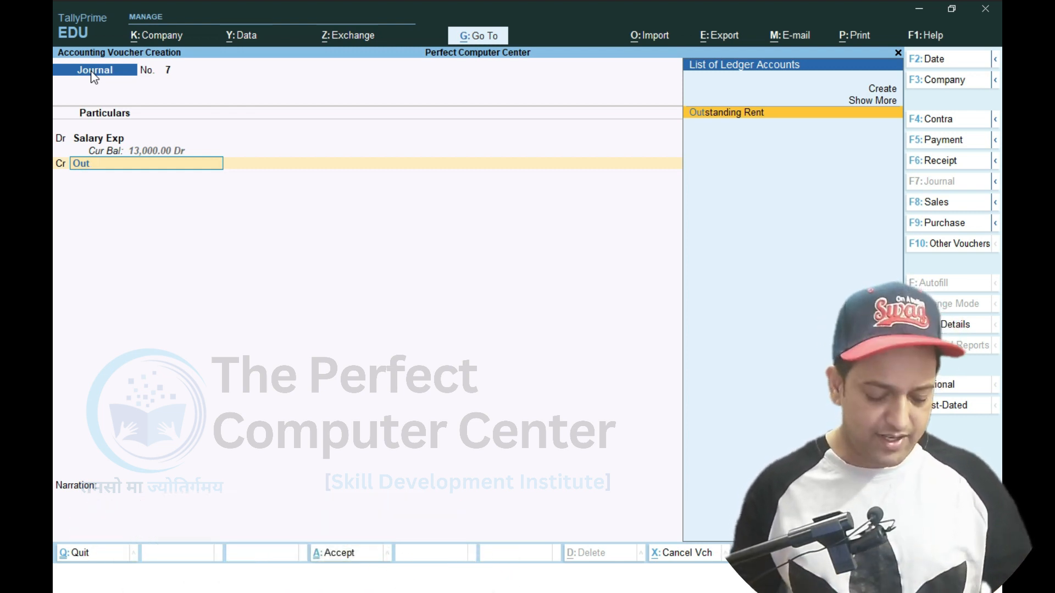
{"action": "key", "text": "alt+c"}
{"action": "type", "text": "Outstanding Salary"}
{"action": "key", "text": "Return"}
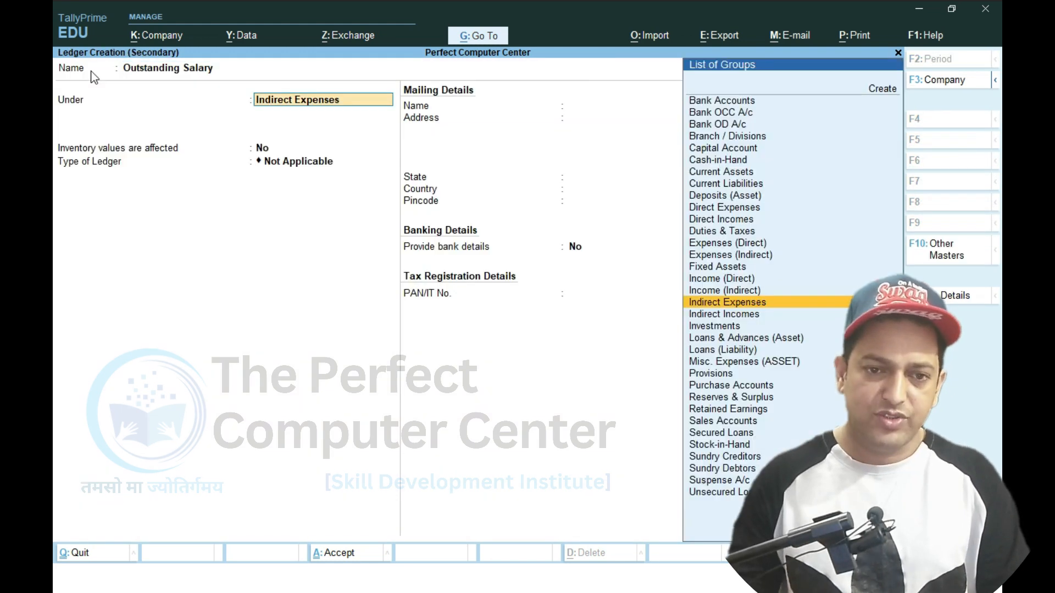
{"action": "type", "text": "Cu"}
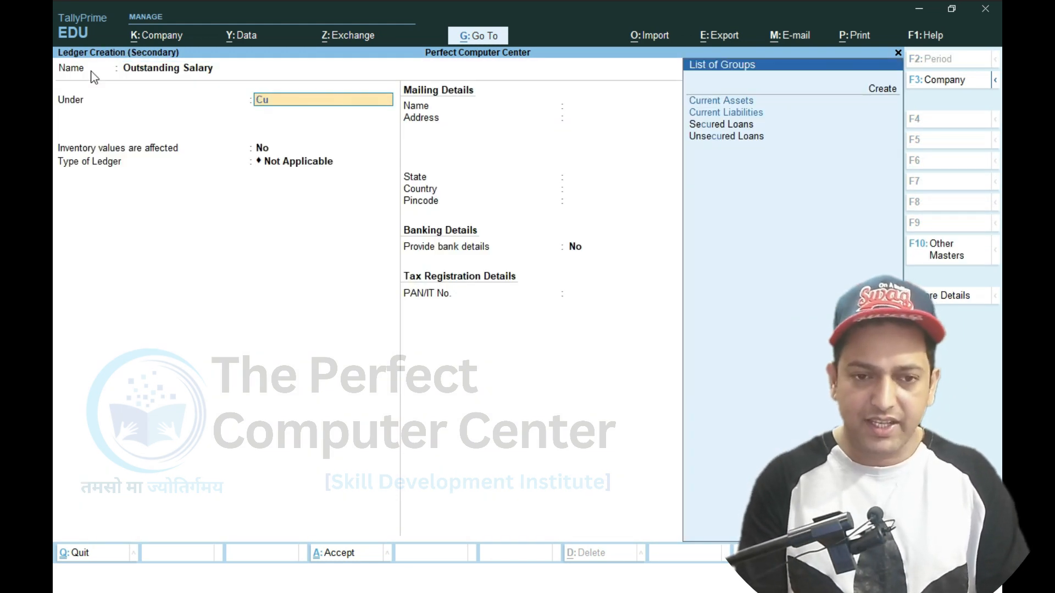
{"action": "key", "text": "Down"}
{"action": "key", "text": "Return"}
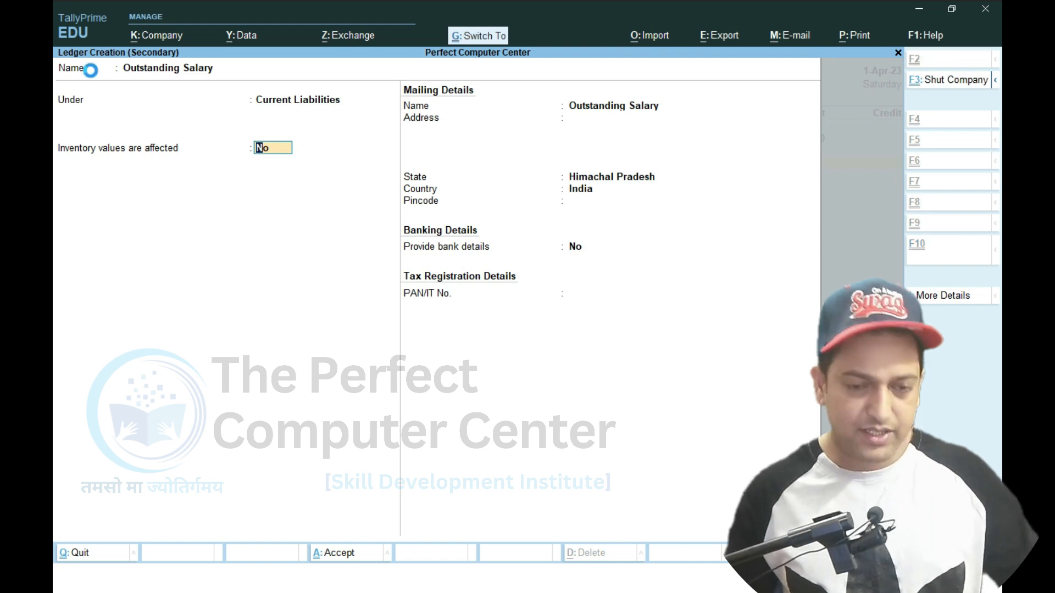
{"action": "key", "text": "ctrl+a"}
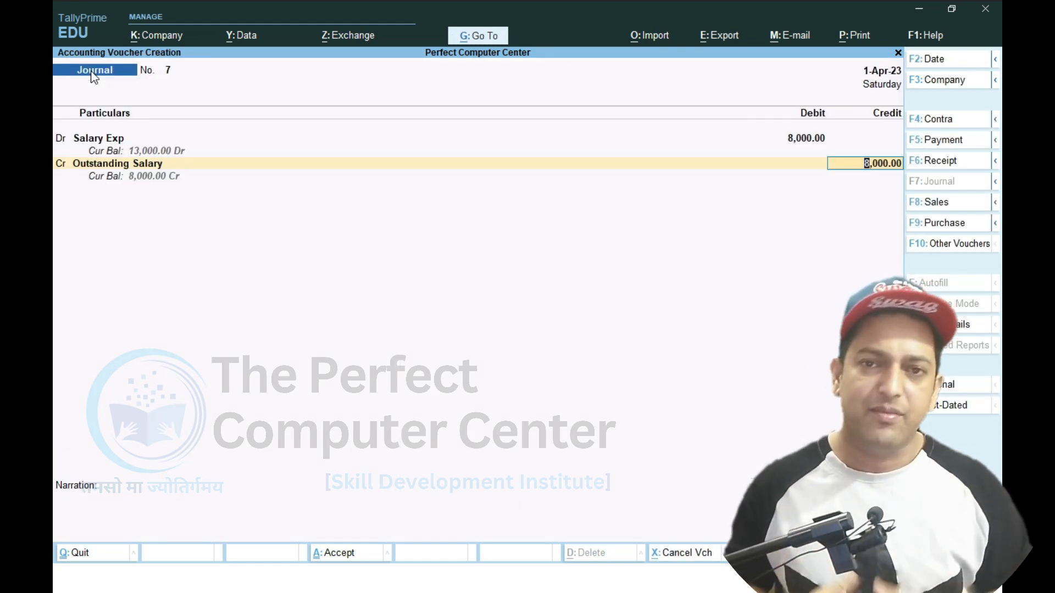
Check the prepaid rent adjustment in the notes and create a Prepaid Rent ledger under Current Assets from the next journal's debit line
{"action": "key", "text": "alt+Tab"}
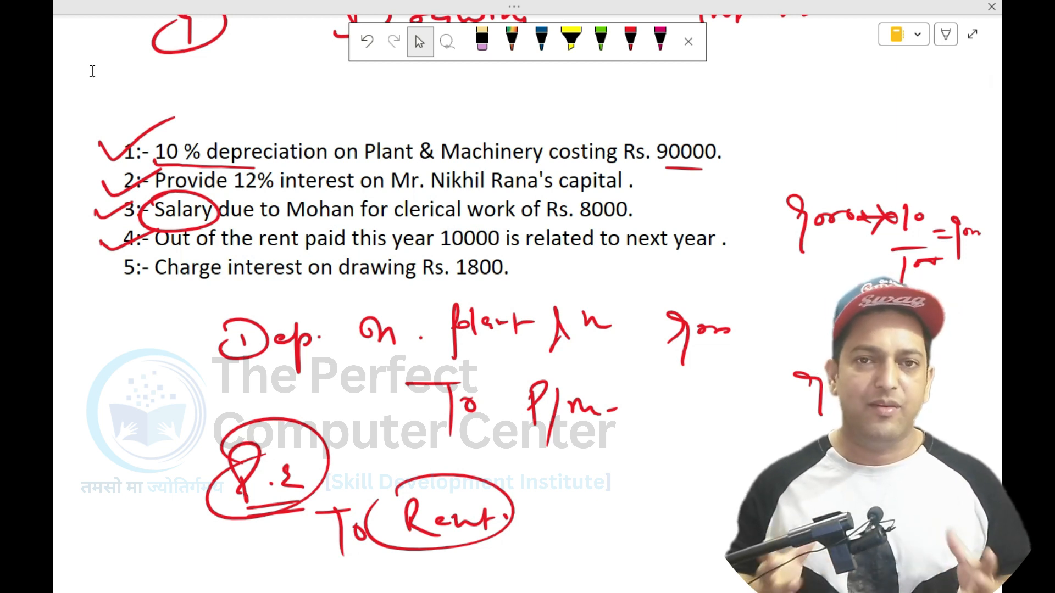
{"action": "key", "text": "alt+Tab"}
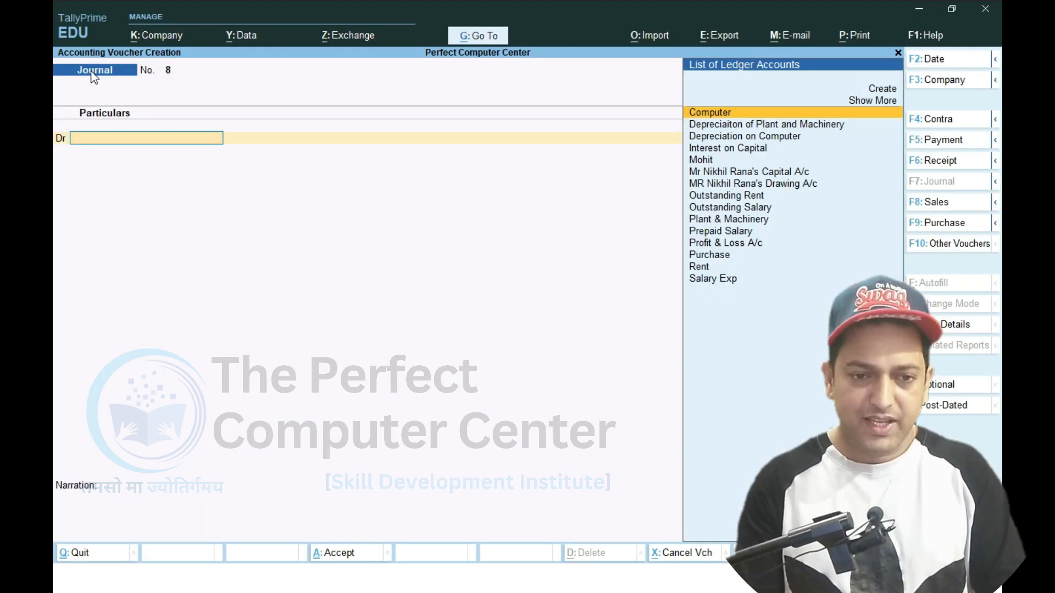
{"action": "type", "text": "Pre"}
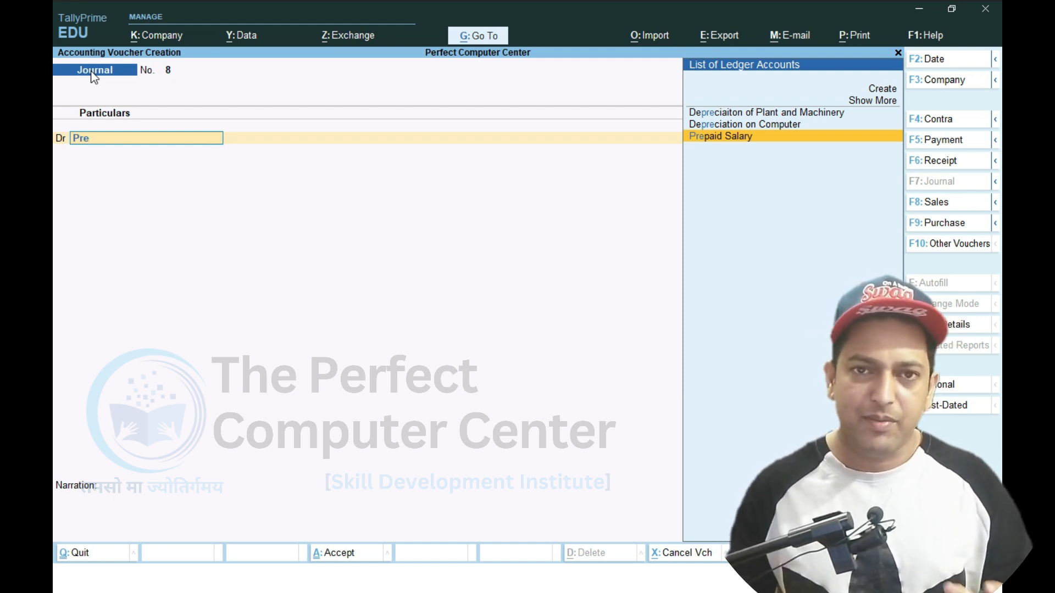
{"action": "key", "text": "alt+c"}
{"action": "type", "text": "Pr"}
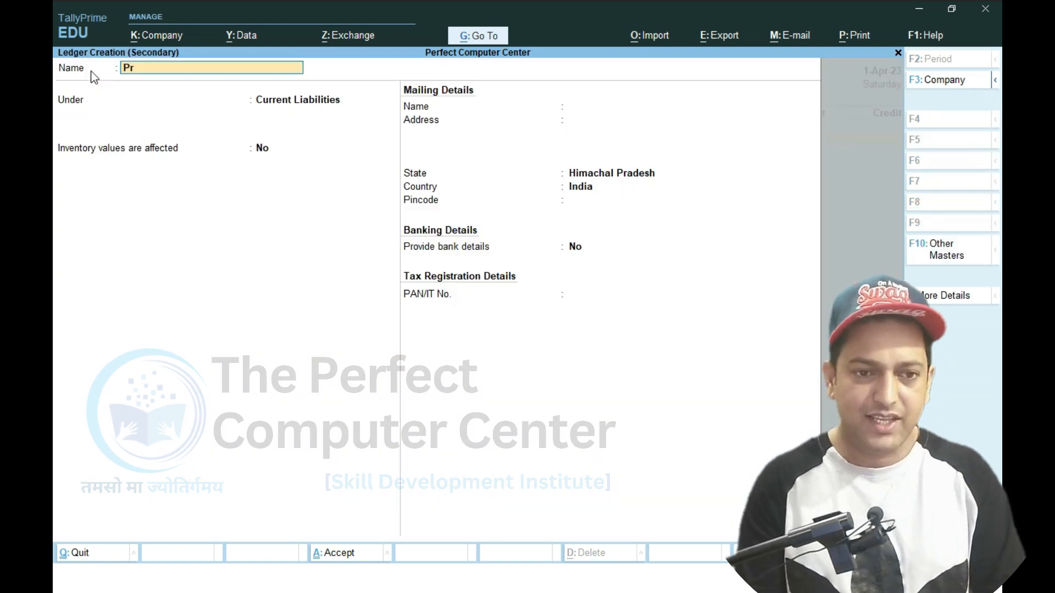
{"action": "type", "text": "epaid Rent"}
{"action": "key", "text": "Return"}
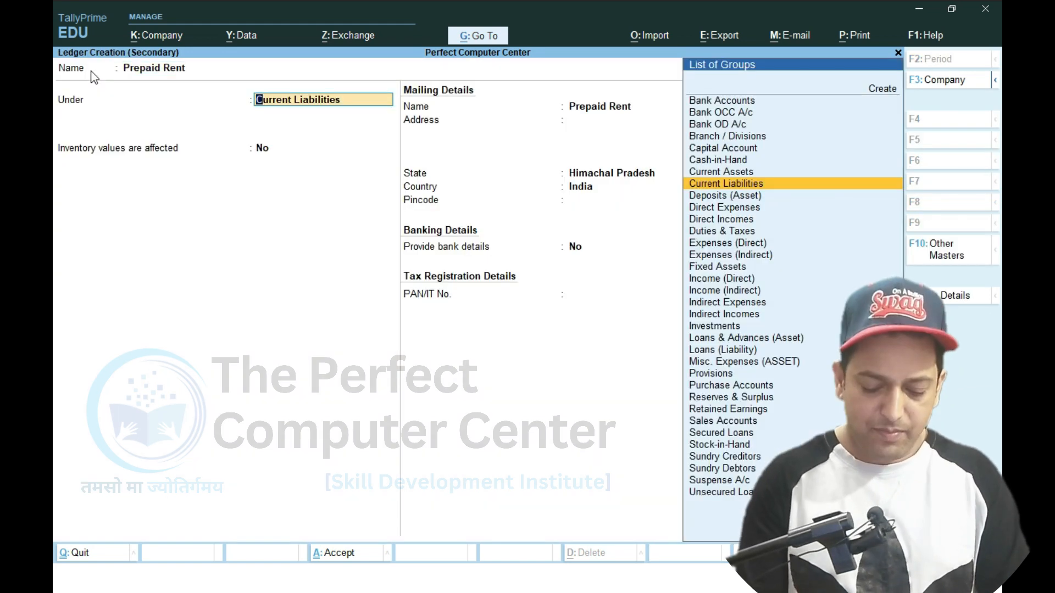
{"action": "type", "text": "cur"}
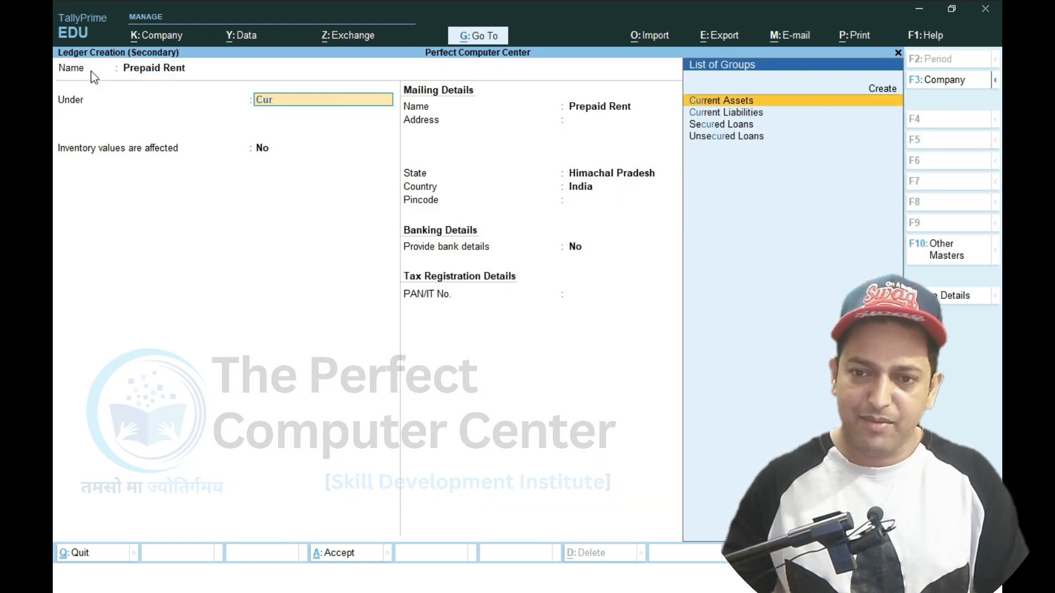
{"action": "key", "text": "Return"}
{"action": "key", "text": "ctrl+a"}
Look up the rent amount for next year in the notes and debit Prepaid Rent with 10000
{"action": "key", "text": "alt+Tab"}
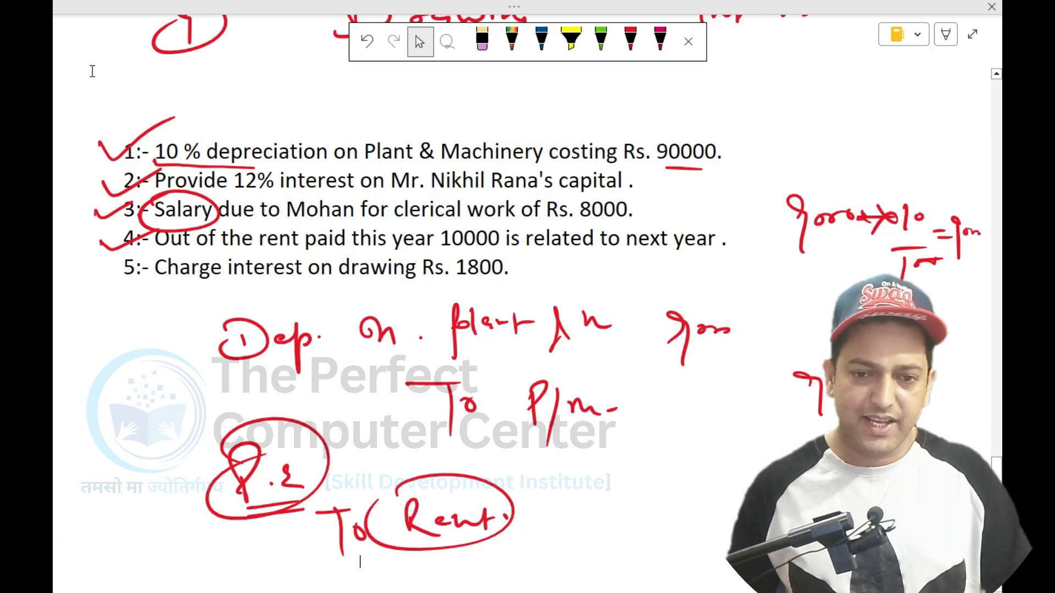
{"action": "key", "text": "alt+Tab"}
{"action": "type", "text": "10000"}
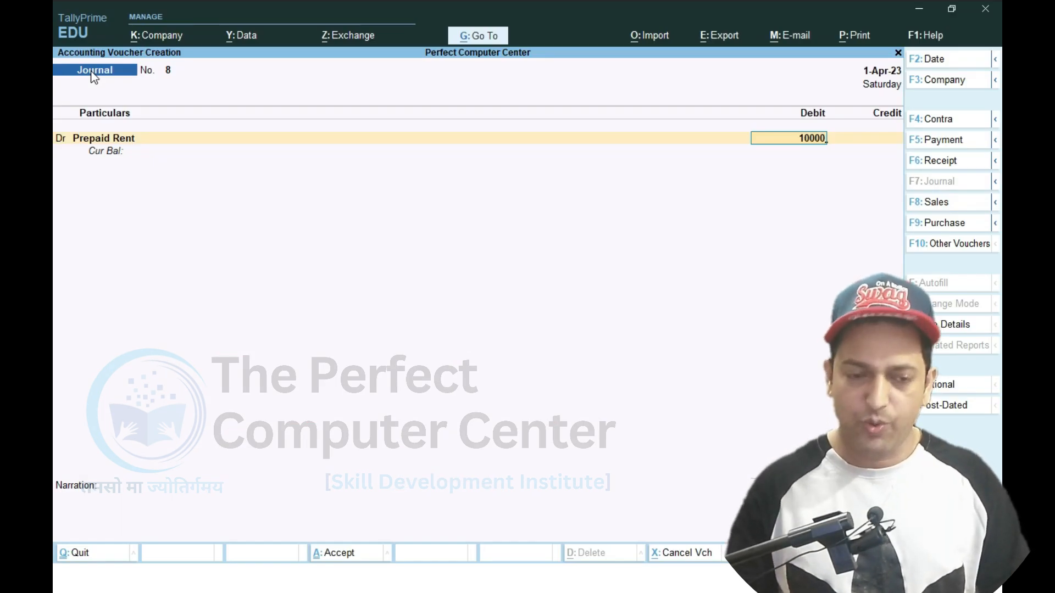
Credit the Rent ledger on the prepaid rent journal and save the voucher
{"action": "key", "text": "Return"}
{"action": "type", "text": "Rent"}
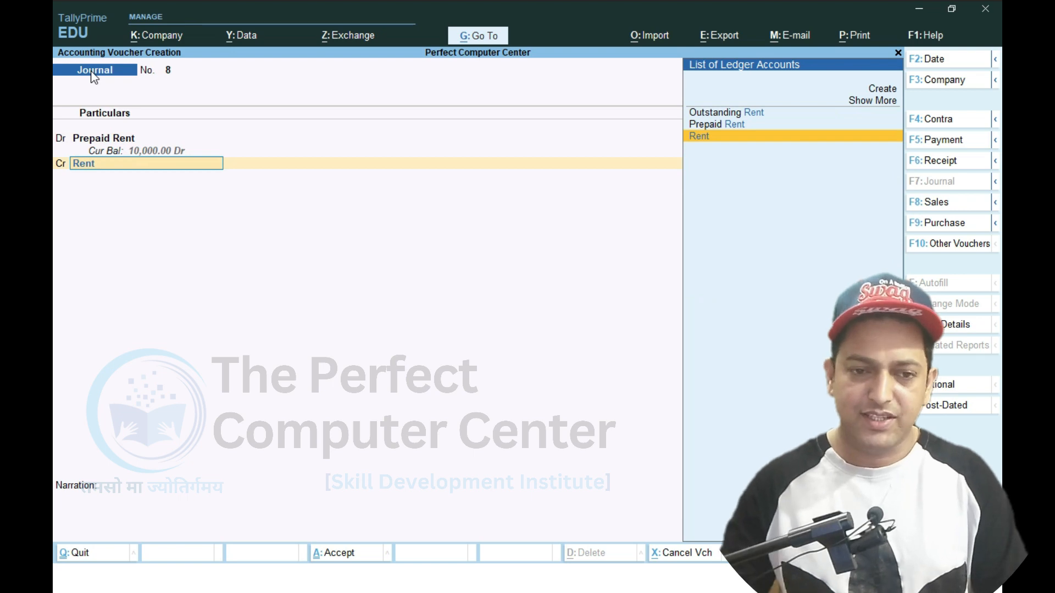
{"action": "key", "text": "Return"}
{"action": "key", "text": "ctrl+a"}
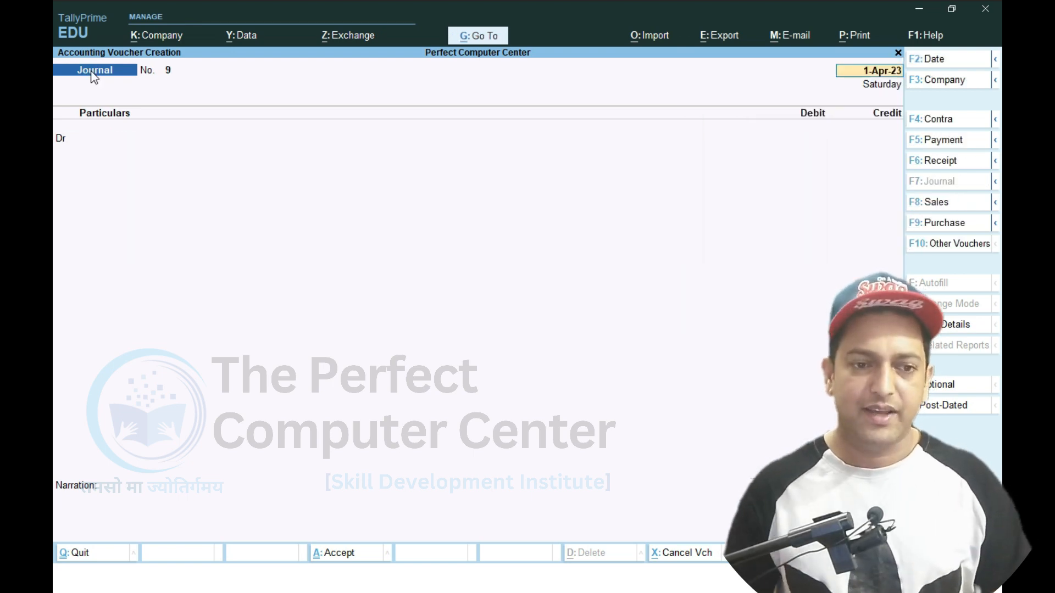
Check the interest on drawing adjustment in the notes and debit the owner's drawing account with 1800 in the next journal
{"action": "key", "text": "alt+Tab"}
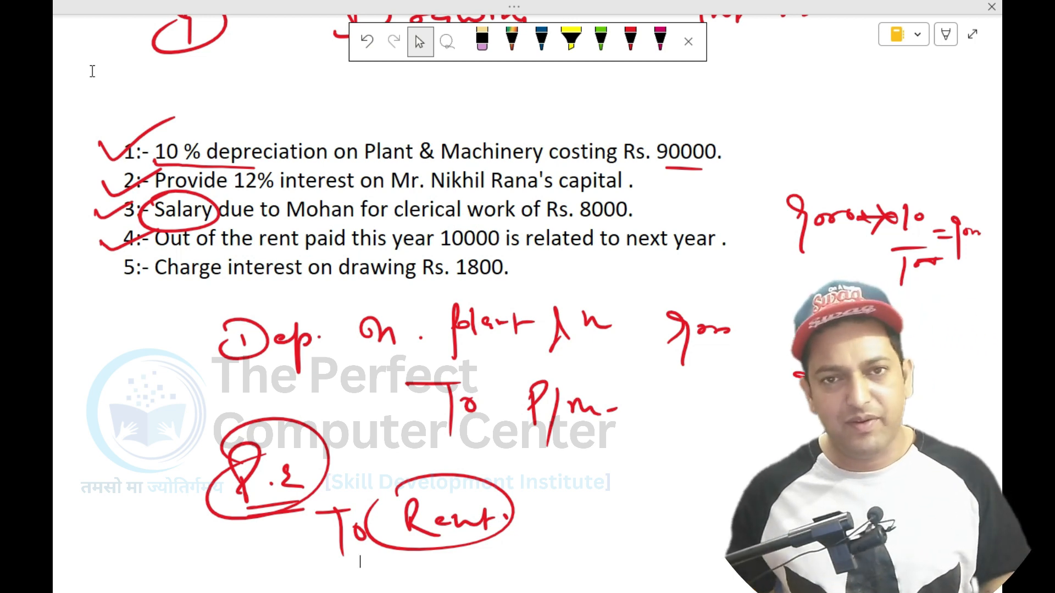
{"action": "key", "text": "alt+Tab"}
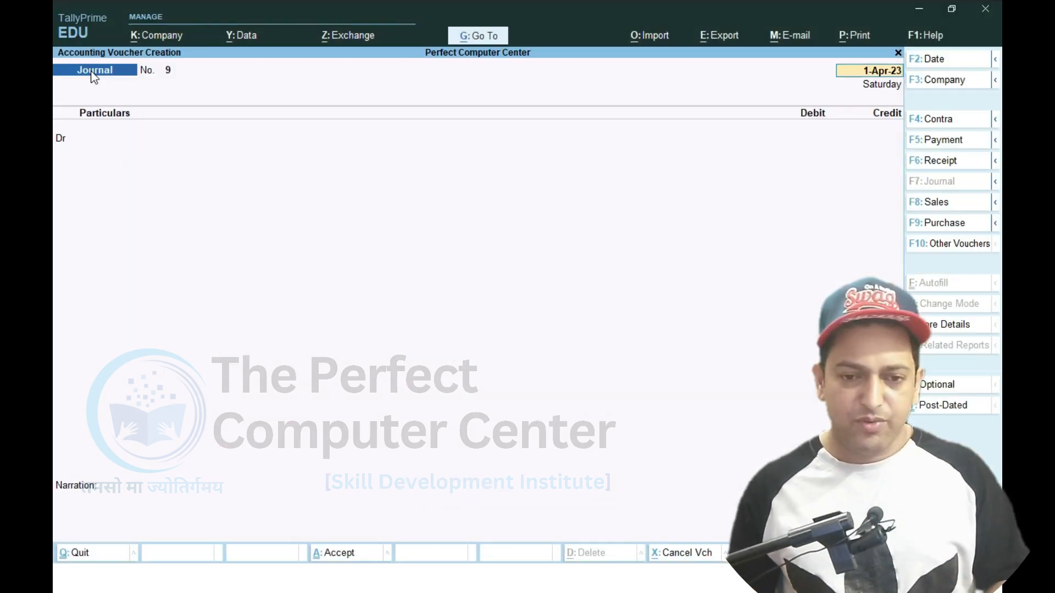
{"action": "key", "text": "Return"}
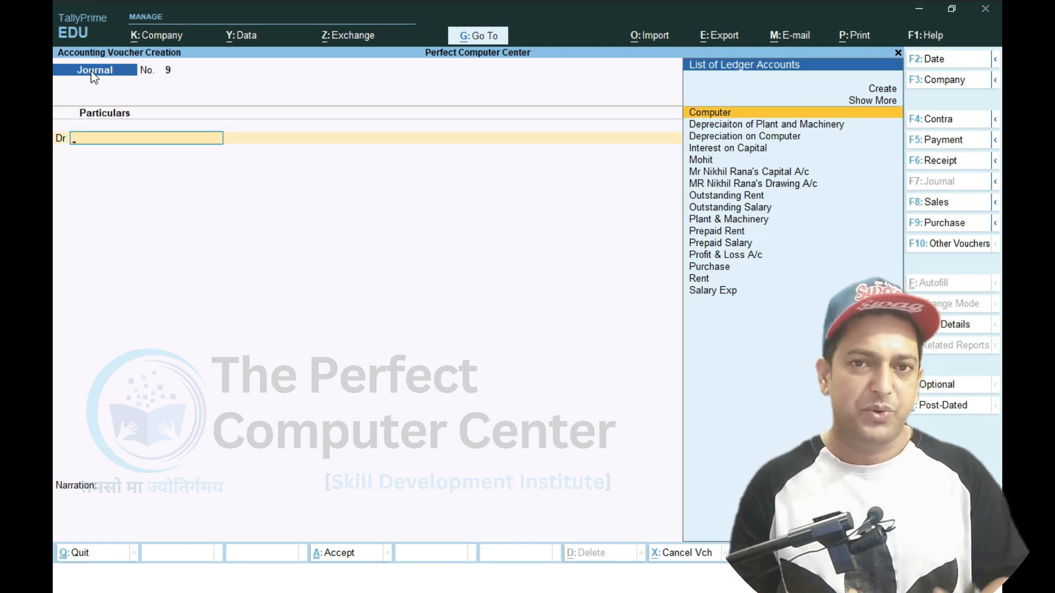
{"action": "type", "text": "Dra"}
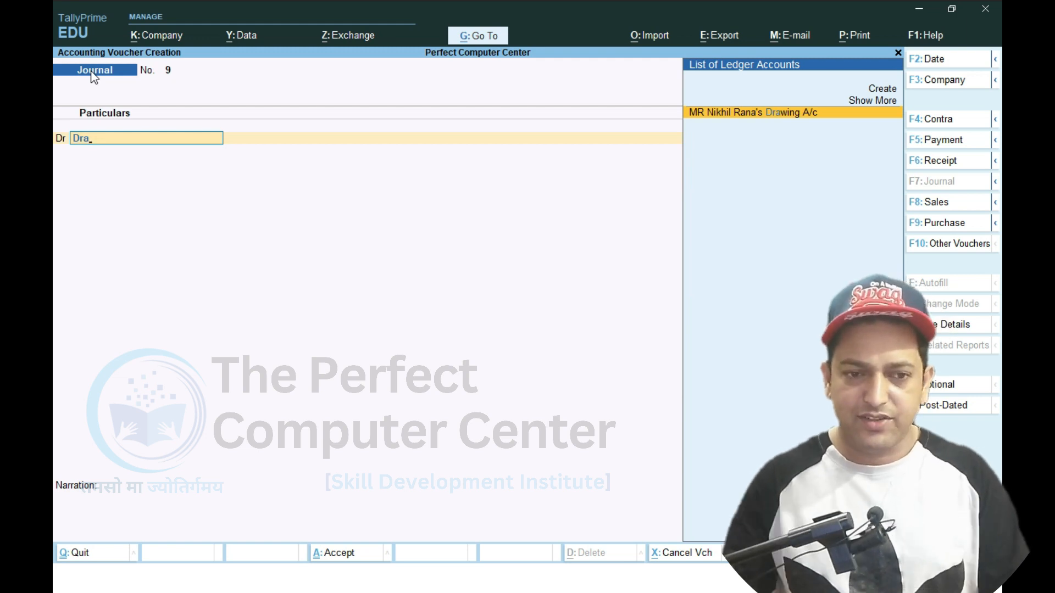
{"action": "key", "text": "Return"}
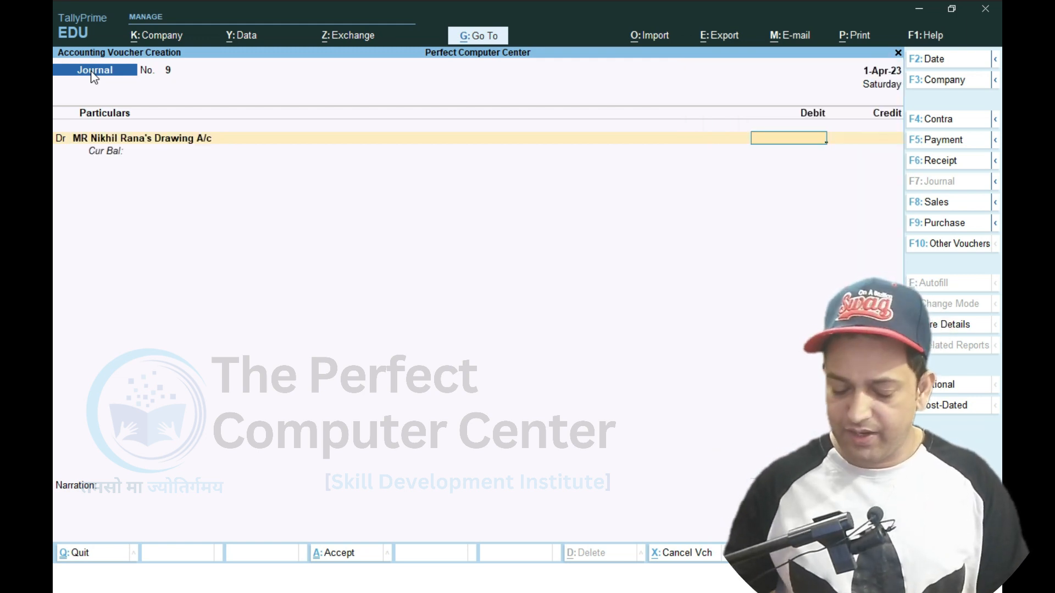
{"action": "key", "text": "alt+Tab"}
{"action": "type", "text": "1800"}
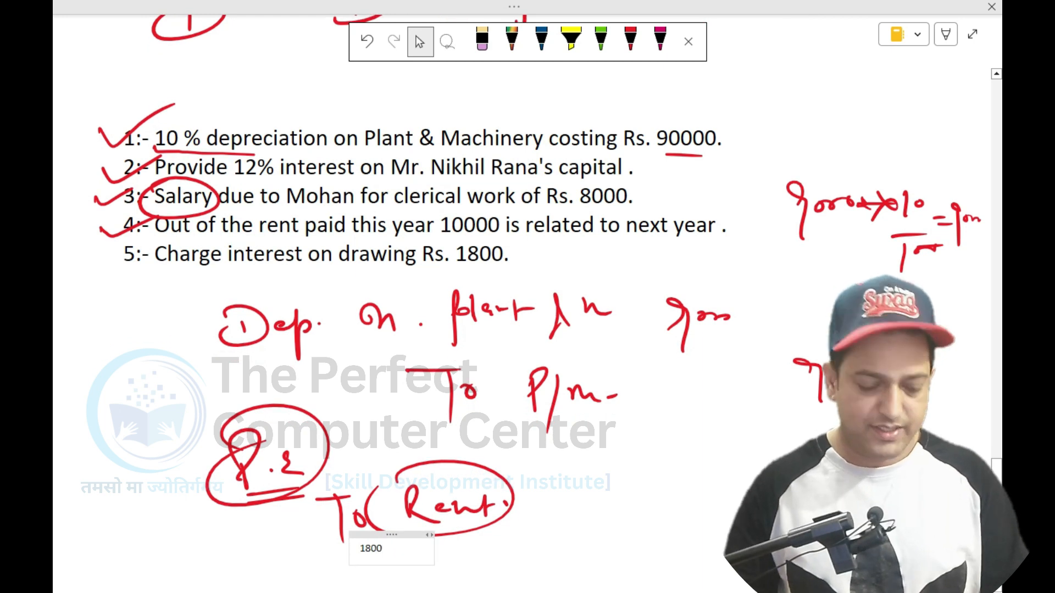
{"action": "key", "text": "alt+Tab"}
{"action": "type", "text": "1,800"}
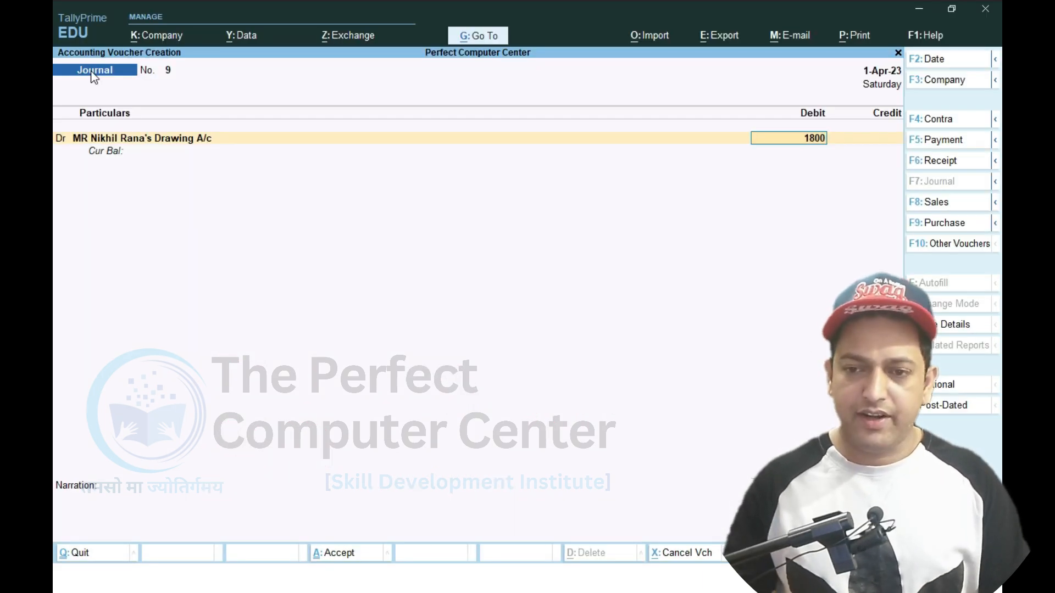
{"action": "key", "text": "Return"}
Credit a newly created Interest on Drawing ledger, grouped under indirect income, and save the journal voucher
{"action": "key", "text": "Return"}
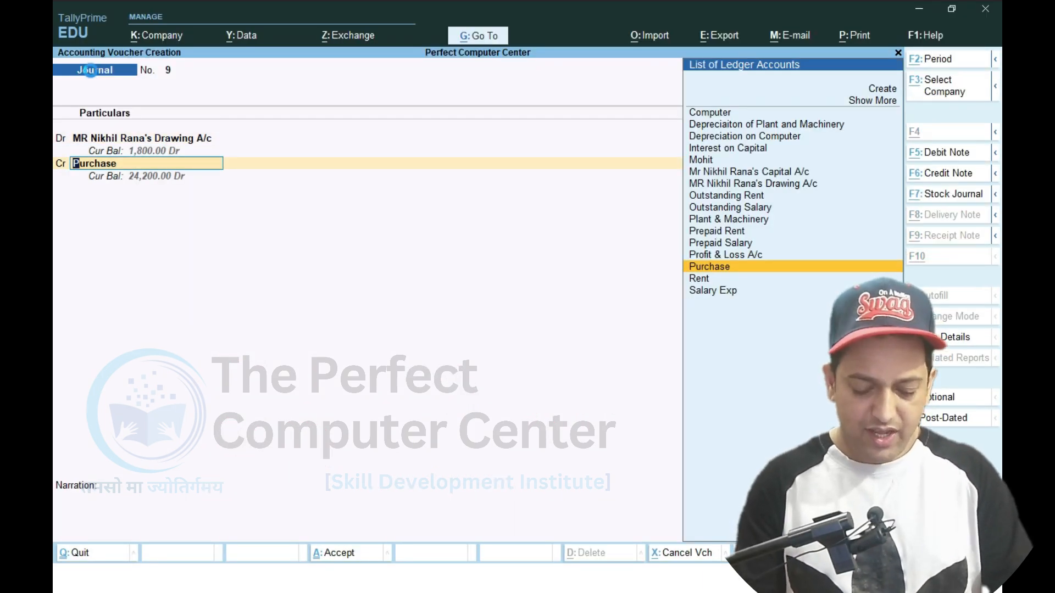
{"action": "key", "text": "alt+c"}
{"action": "type", "text": "Interest on Drawing"}
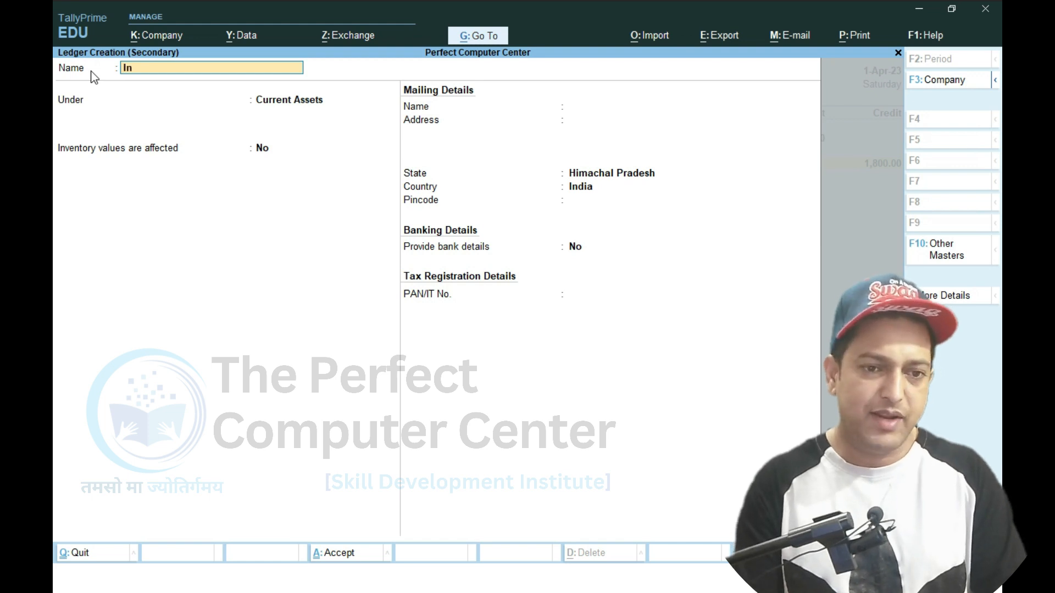
{"action": "key", "text": "Return"}
{"action": "type", "text": "In"}
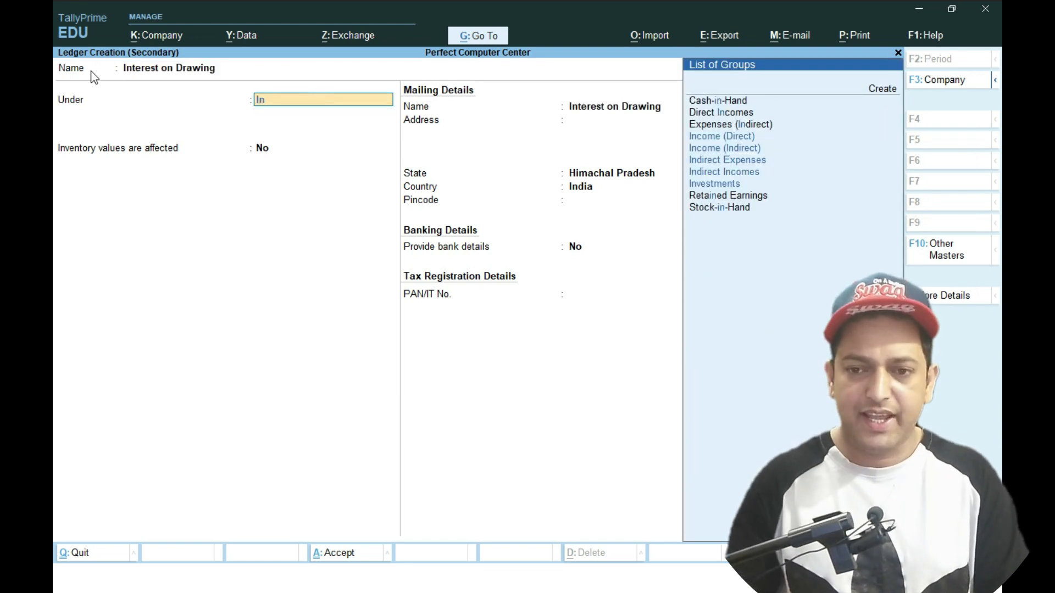
{"action": "key", "text": "Down"}
{"action": "key", "text": "Down"}
{"action": "key", "text": "Down"}
{"action": "key", "text": "Down"}
{"action": "key", "text": "Down"}
{"action": "key", "text": "Up"}
{"action": "key", "text": "Return"}
{"action": "key", "text": "ctrl+a"}
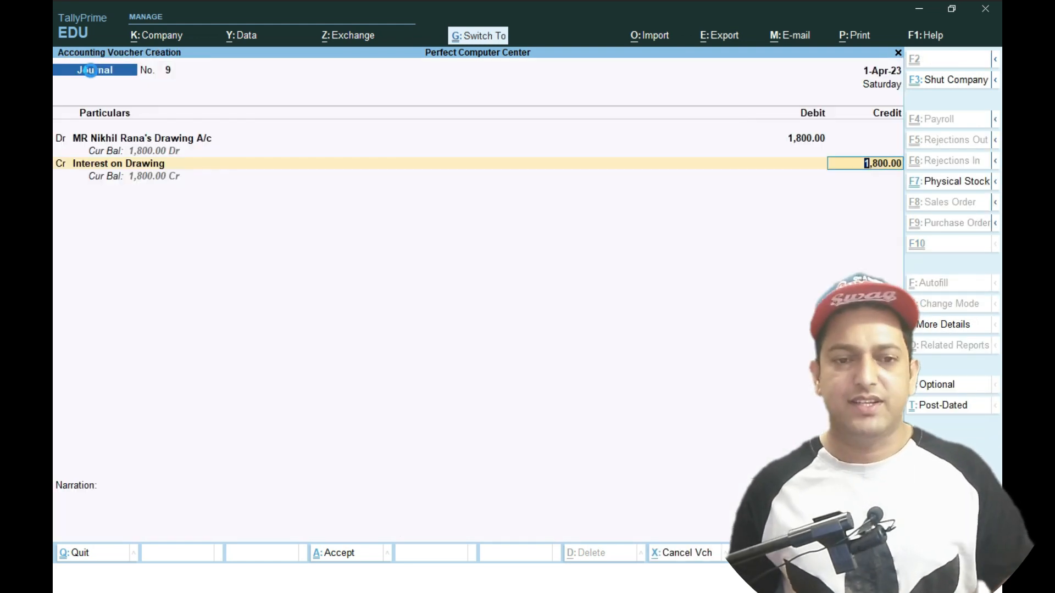
{"action": "key", "text": "ctrl+a"}
Reopen the previously saved interest on drawing journal to review its entry, and quit it without changes
{"action": "key", "text": "Page_Up"}
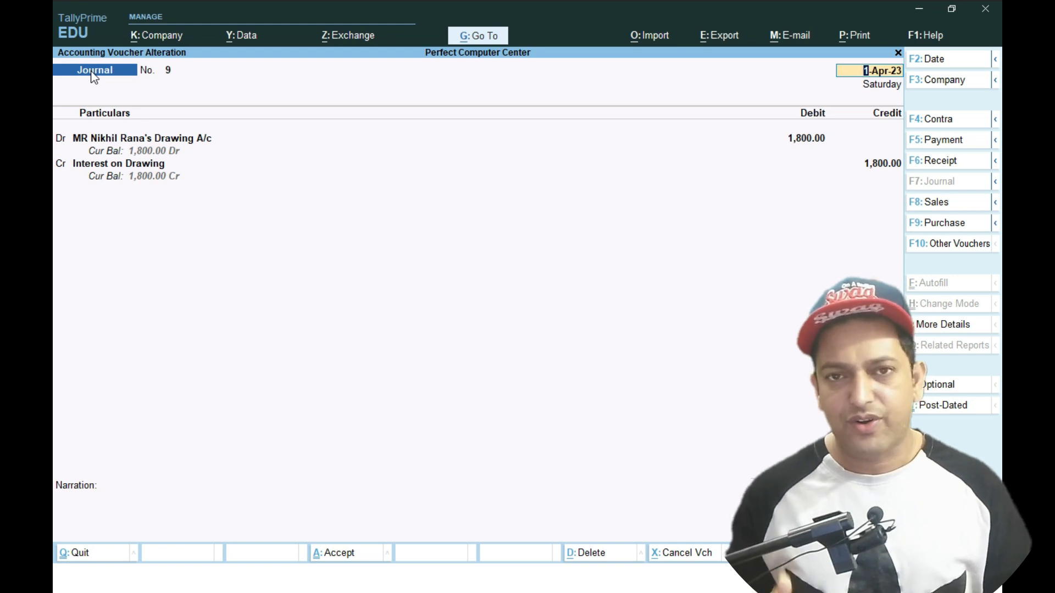
{"action": "left_click", "coordinate": [91, 69]}
{"action": "key", "text": "Escape"}
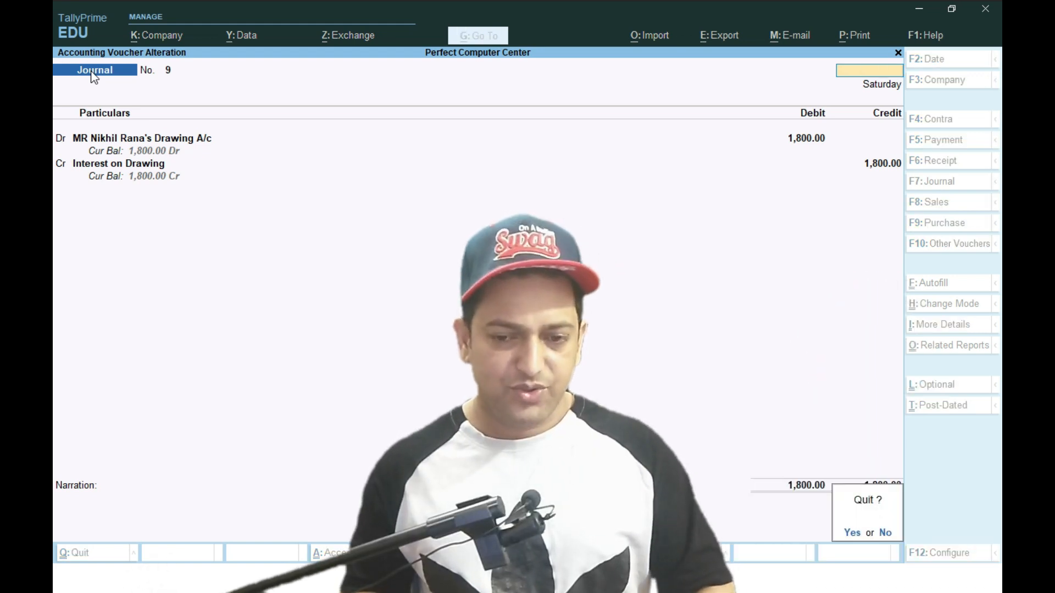
{"action": "key", "text": "y"}
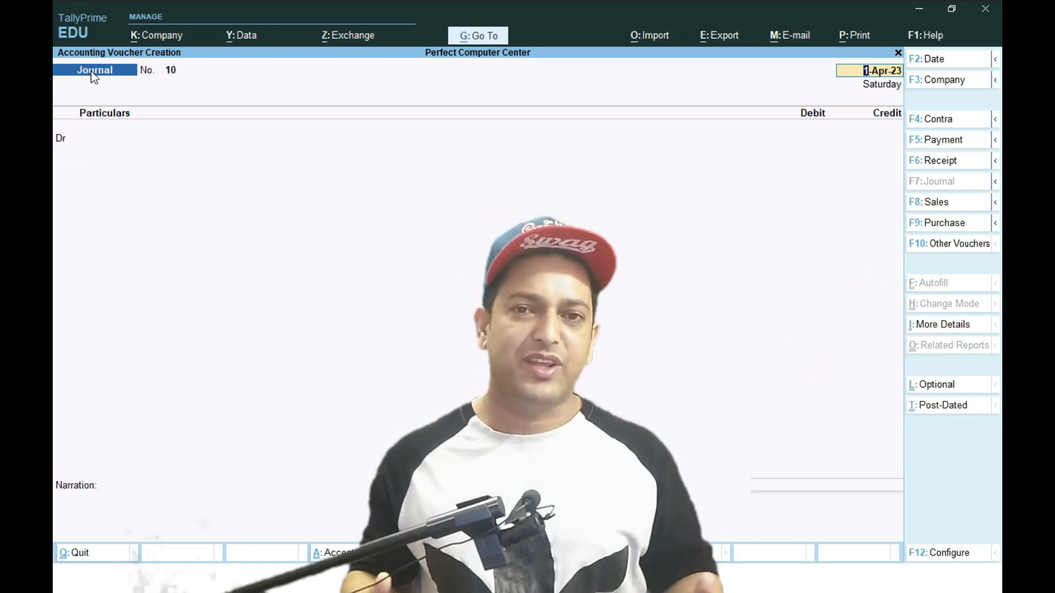